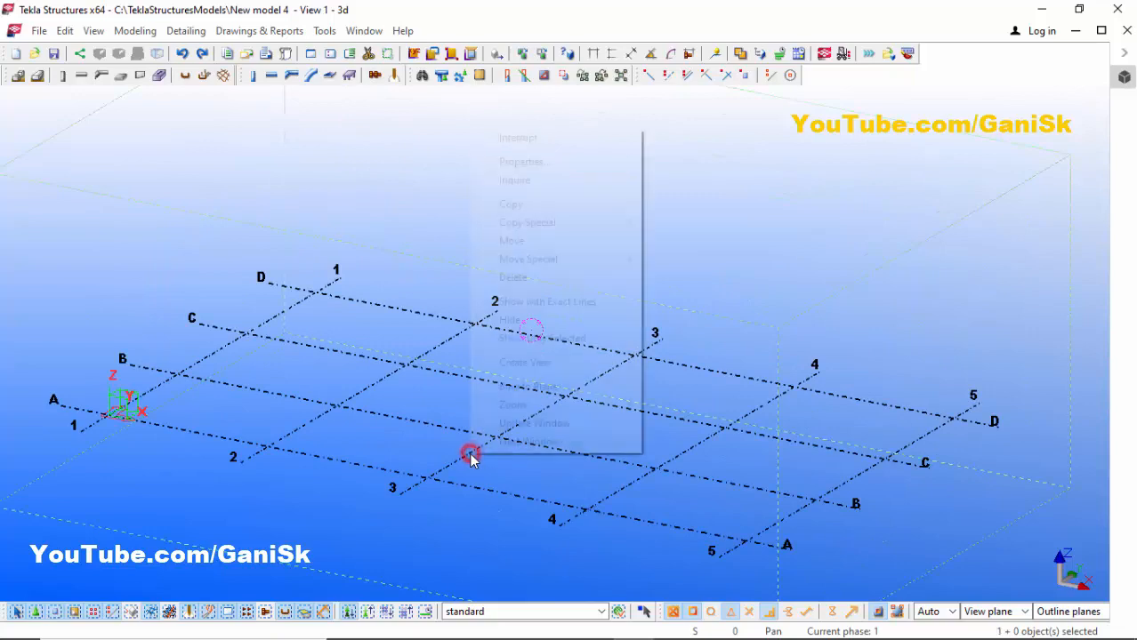
# Step: Create all plan and elevation views along the grid lines, using the standard settings
pyautogui.click(546, 363)
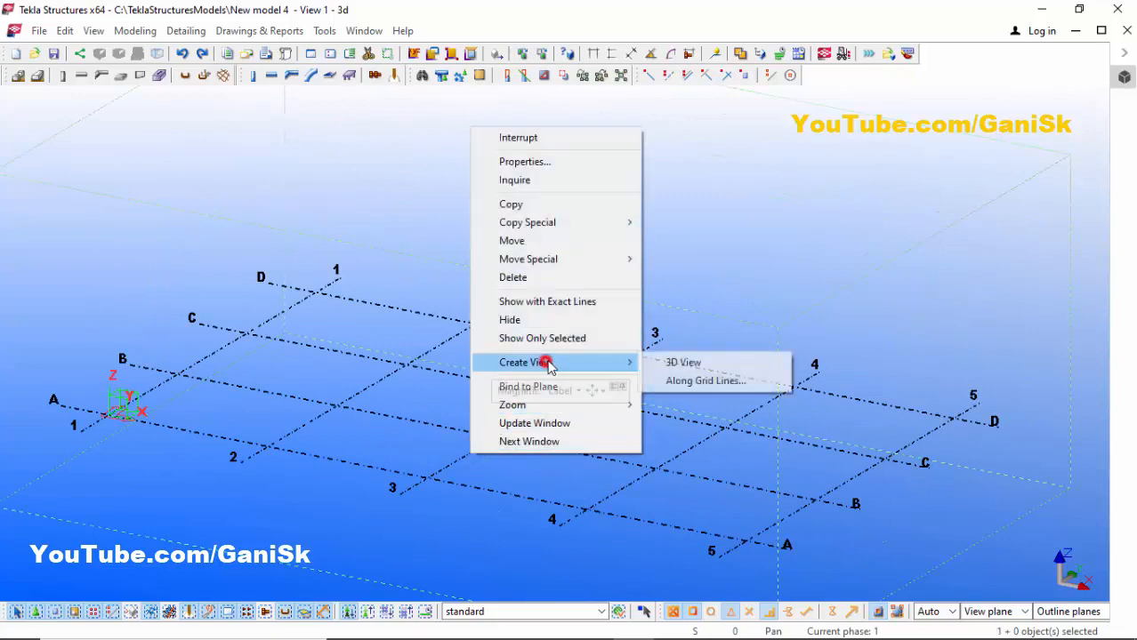
pyautogui.click(683, 381)
pyautogui.click(184, 321)
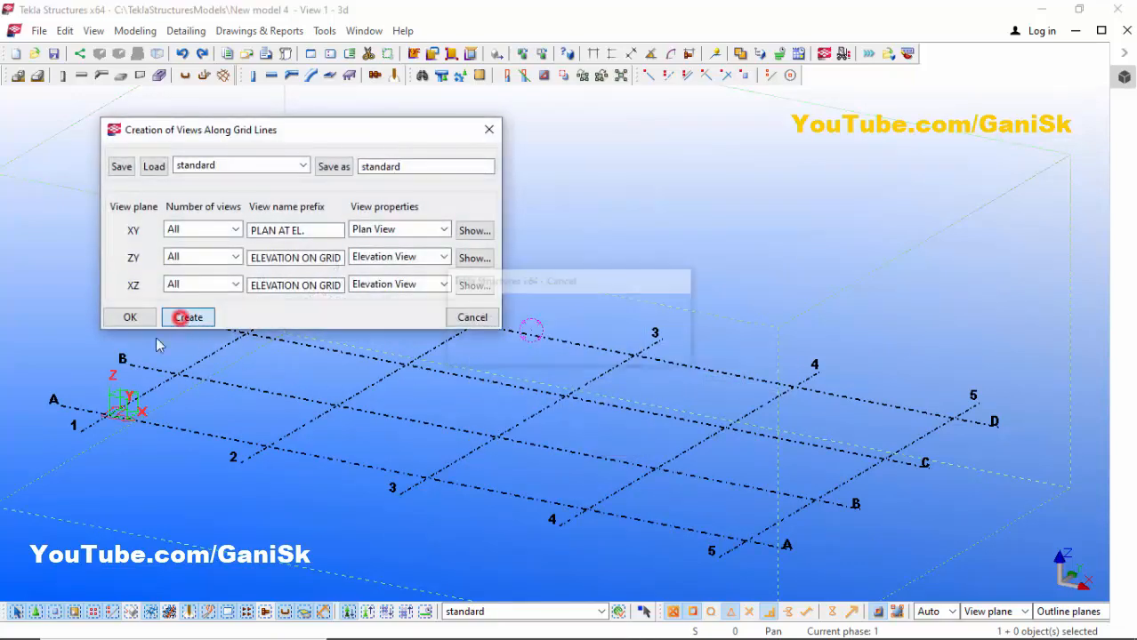
pyautogui.click(355, 329)
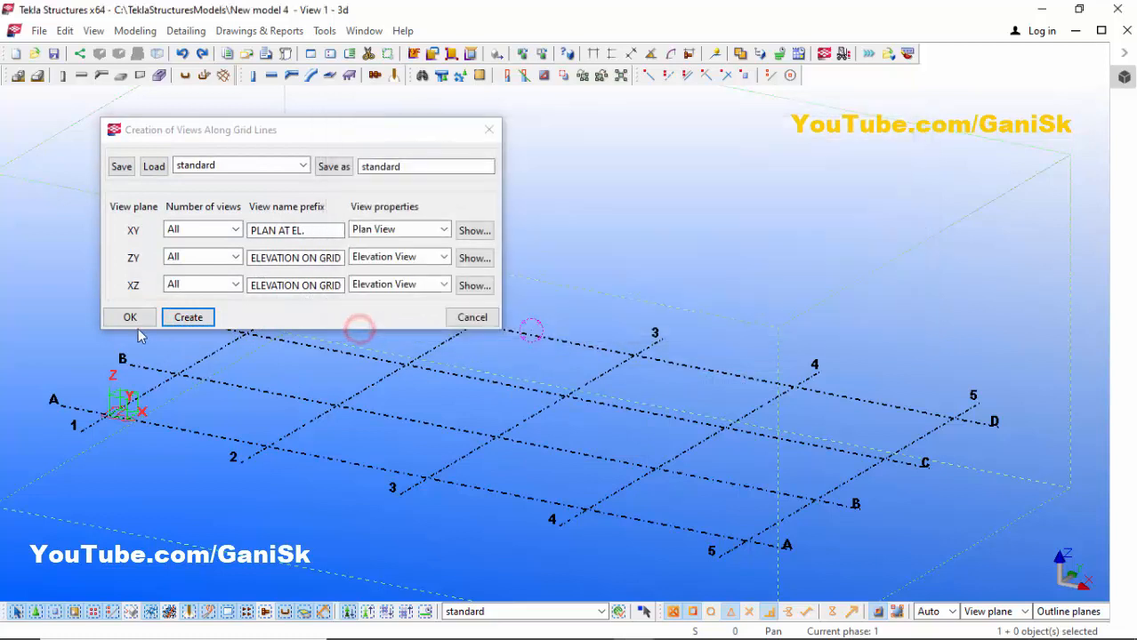
pyautogui.click(129, 318)
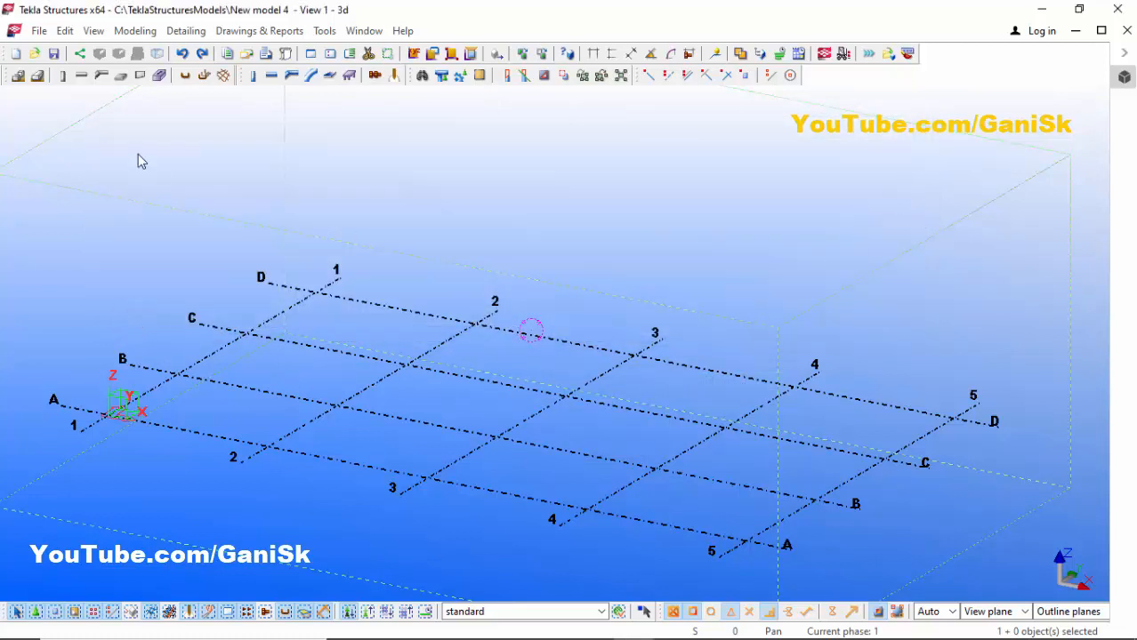
# Step: Make the PLAN AT EL. +10 view visible from the list of named views
pyautogui.click(94, 32)
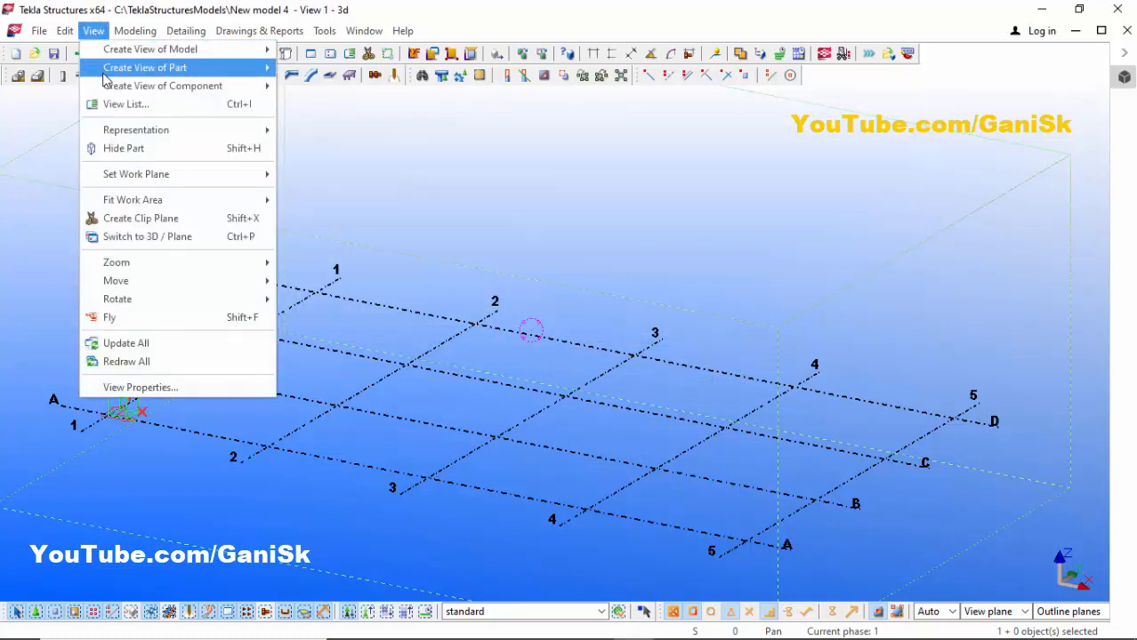
pyautogui.click(120, 105)
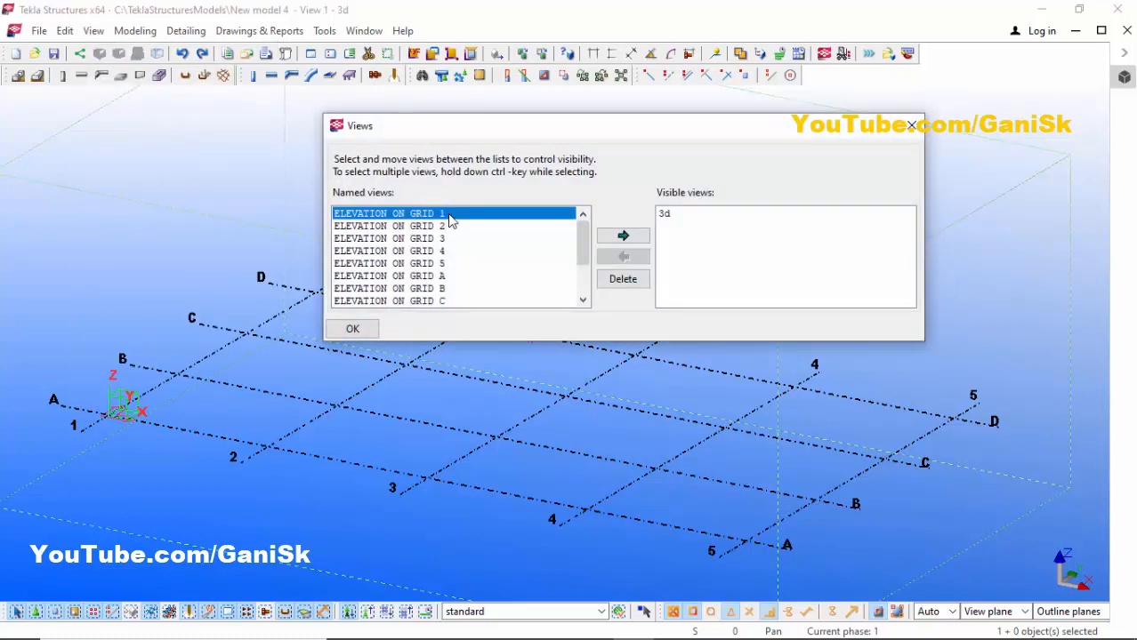
pyautogui.scroll(-2, 437, 248)
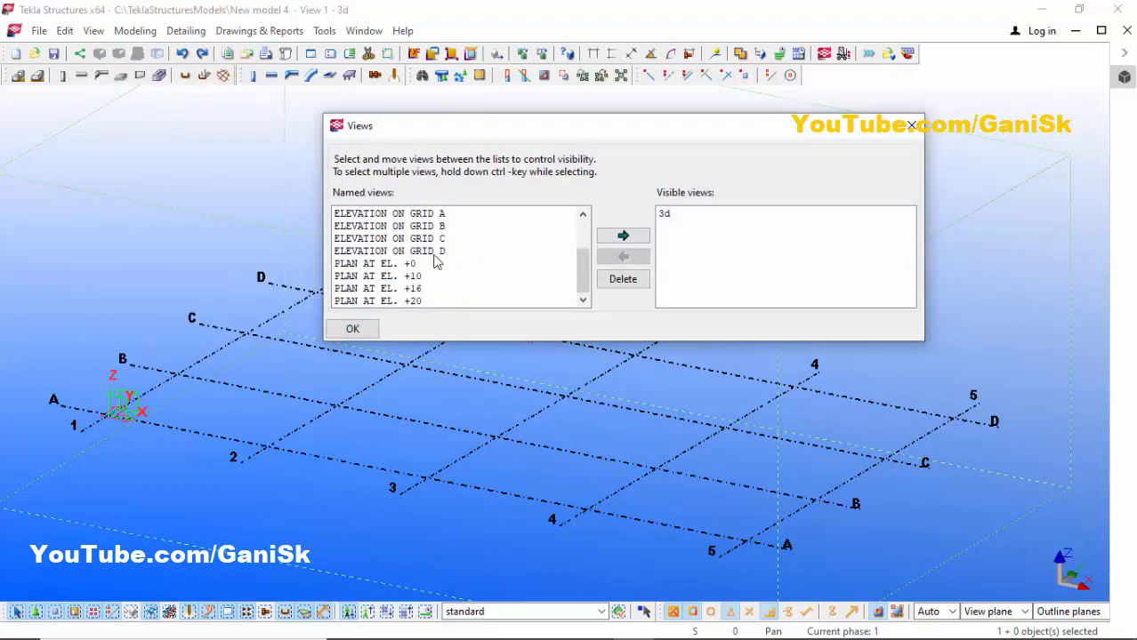
pyautogui.click(398, 277)
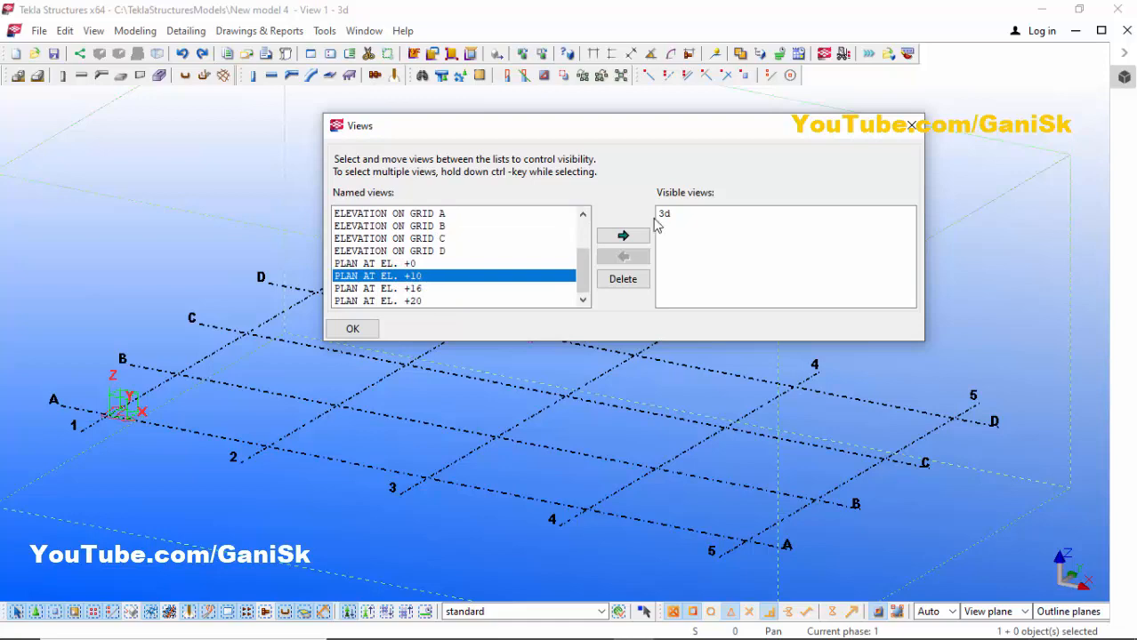
pyautogui.click(625, 236)
pyautogui.click(910, 125)
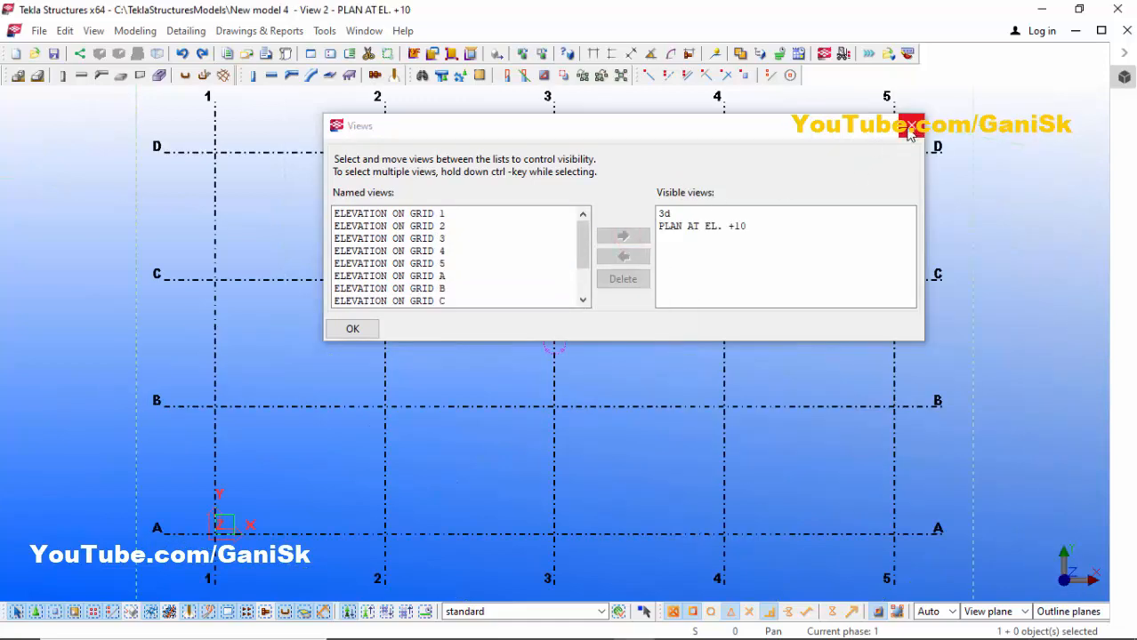
# Step: Create a rectangular contour plate filling the bay between grids 2 and 3 and grids A and B
pyautogui.scroll(-3, 579, 218)
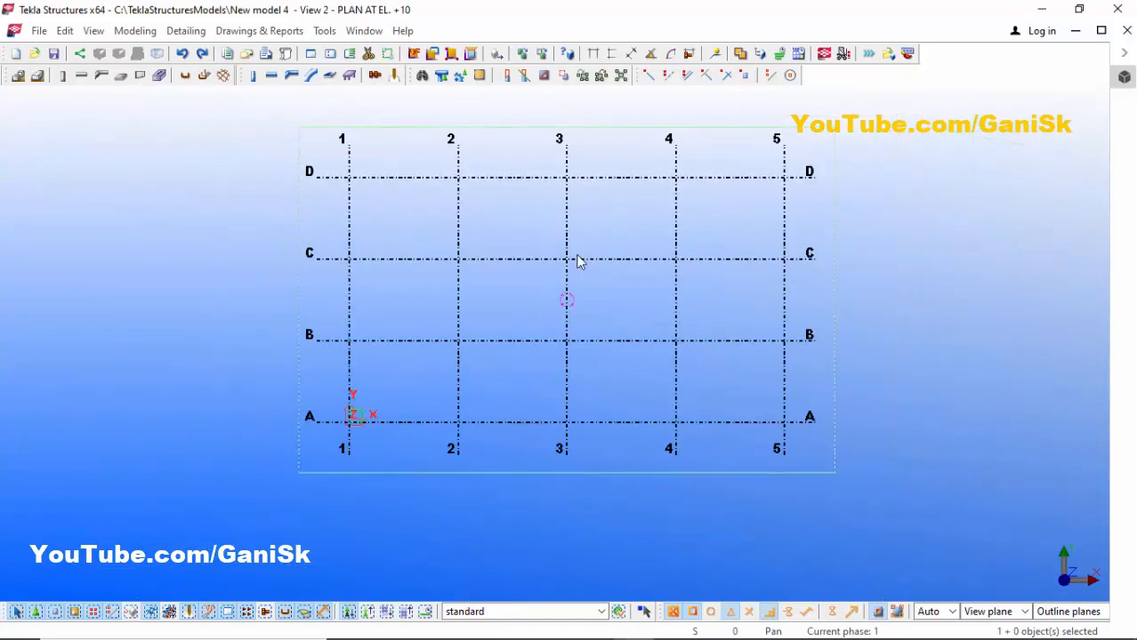
pyautogui.scroll(2, 566, 292)
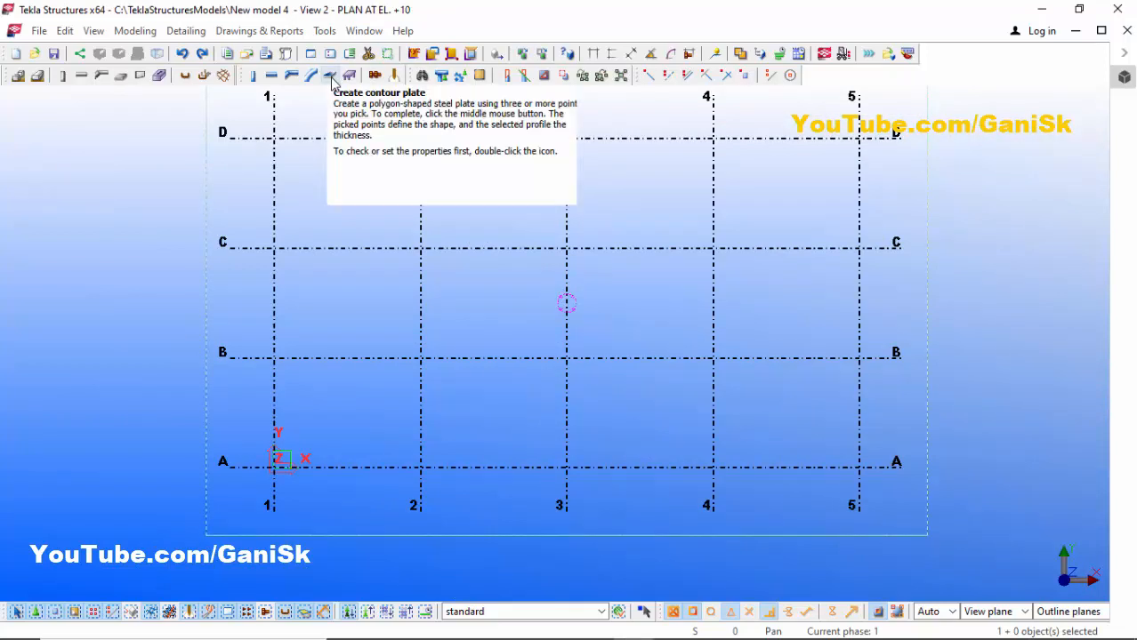
pyautogui.click(330, 77)
pyautogui.scroll(-1, 414, 267)
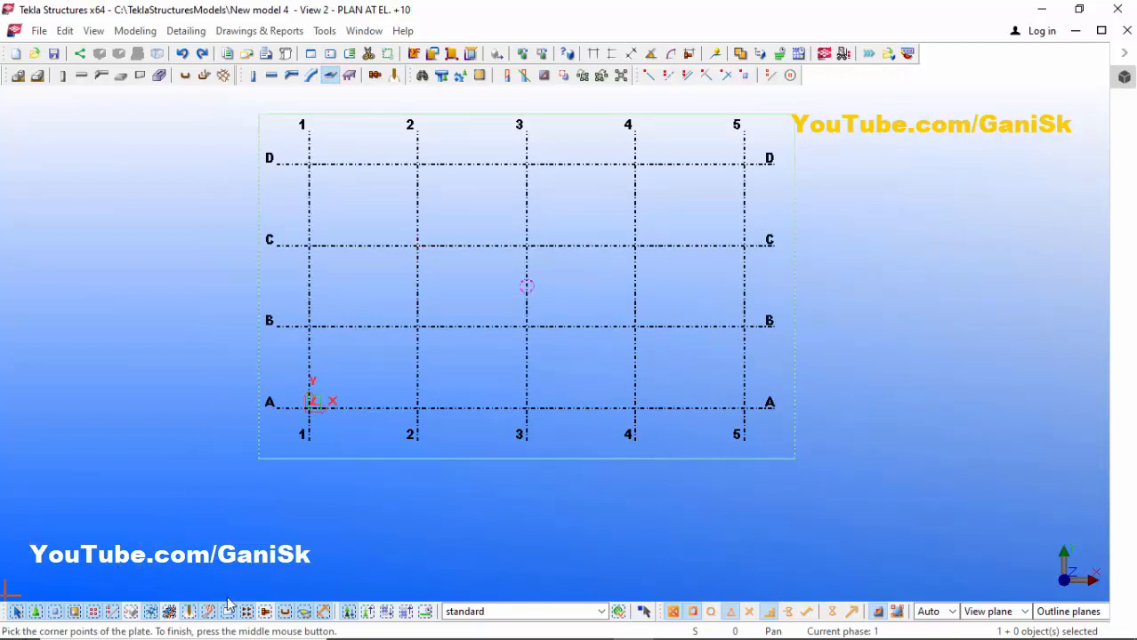
pyautogui.scroll(1, 445, 441)
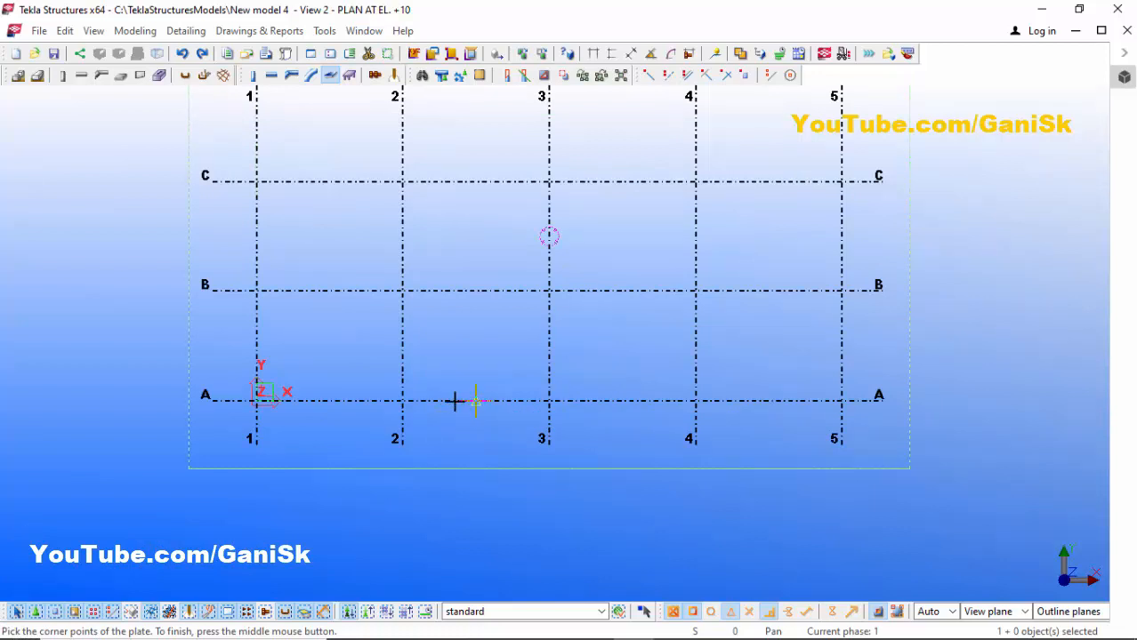
pyautogui.scroll(1, 455, 401)
pyautogui.scroll(1, 396, 406)
pyautogui.click(383, 400)
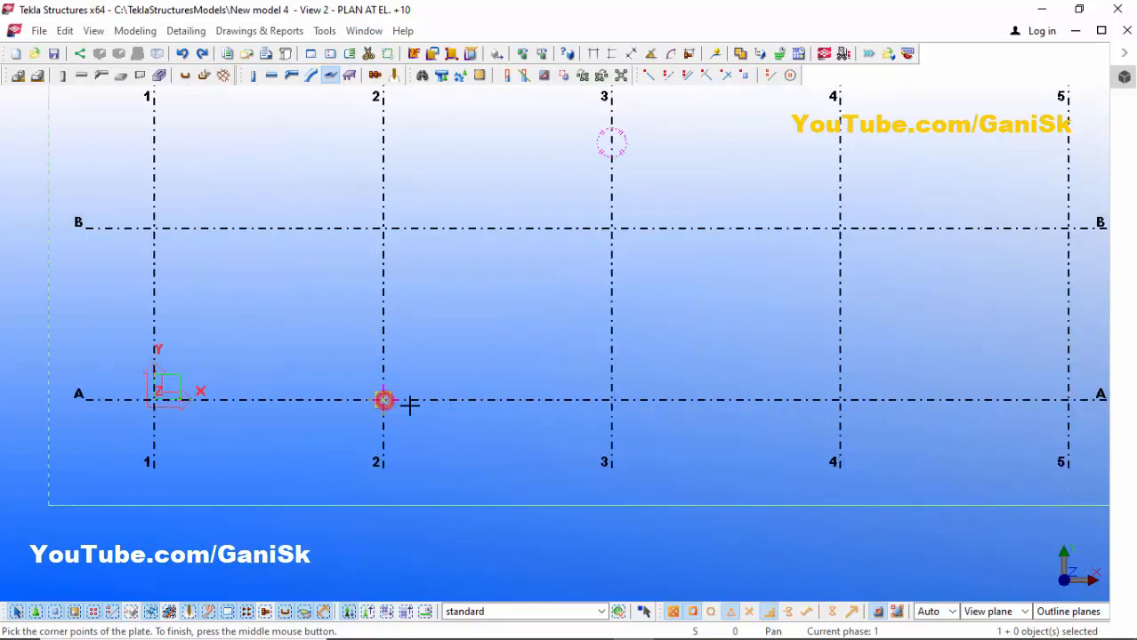
pyautogui.click(606, 401)
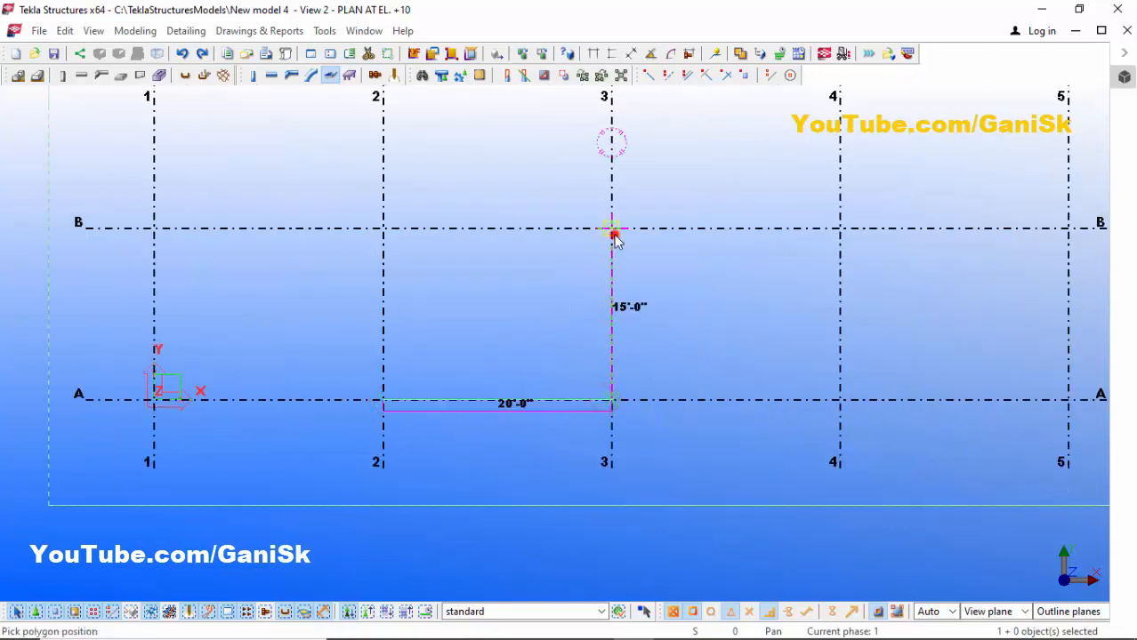
pyautogui.click(613, 233)
pyautogui.click(384, 227)
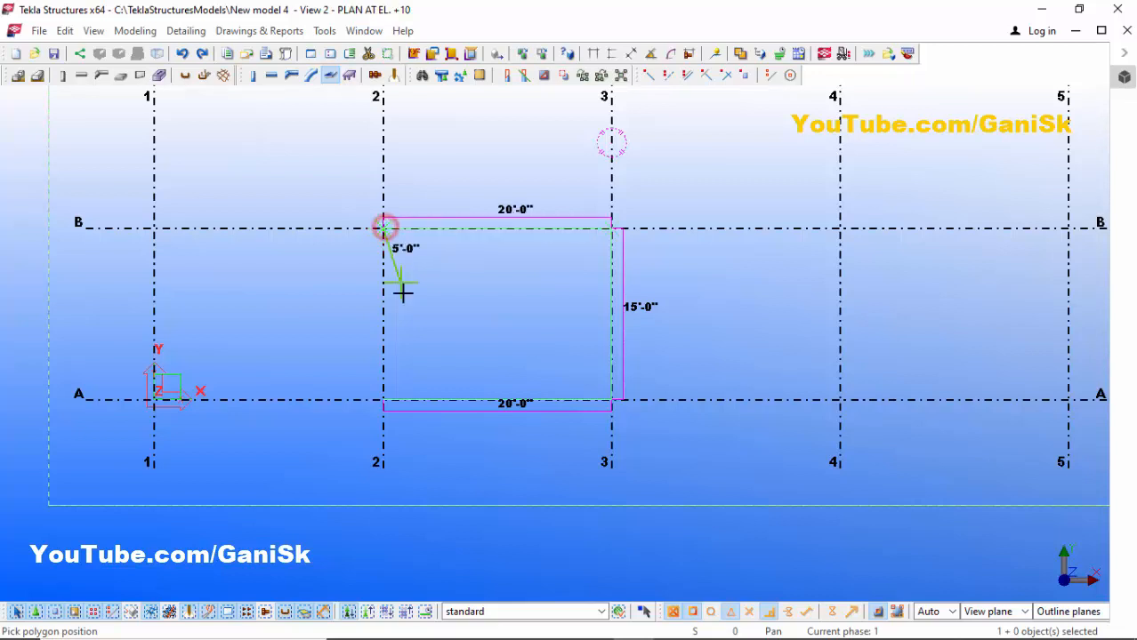
pyautogui.click(383, 398)
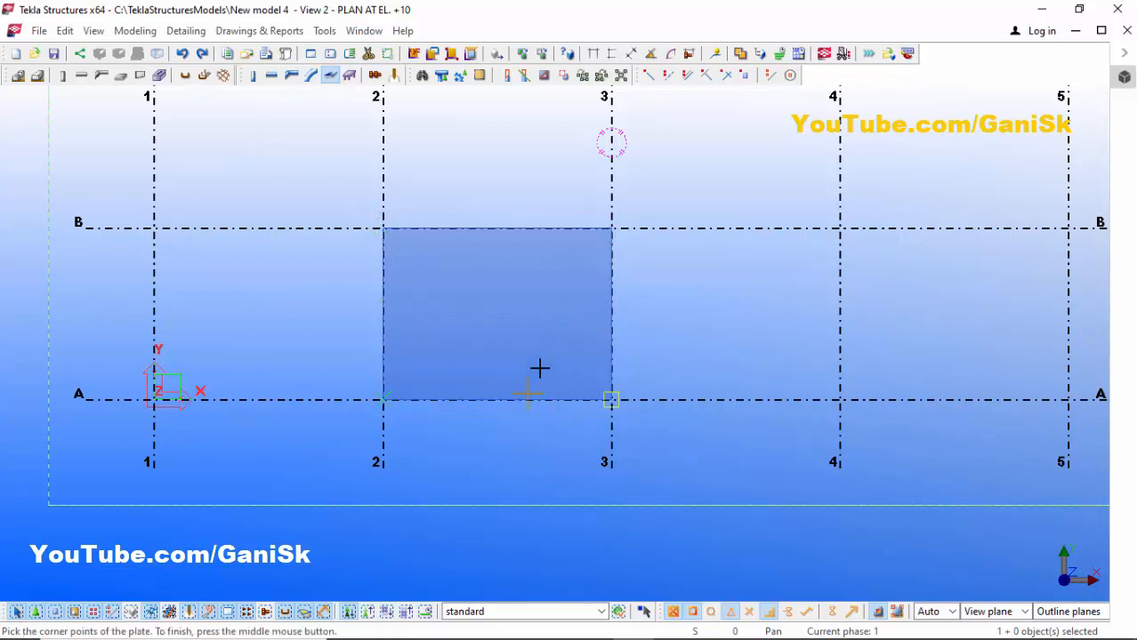
pyautogui.scroll(2, 587, 363)
pyautogui.scroll(1, 625, 356)
pyautogui.rightClick(712, 209)
pyautogui.click(734, 216)
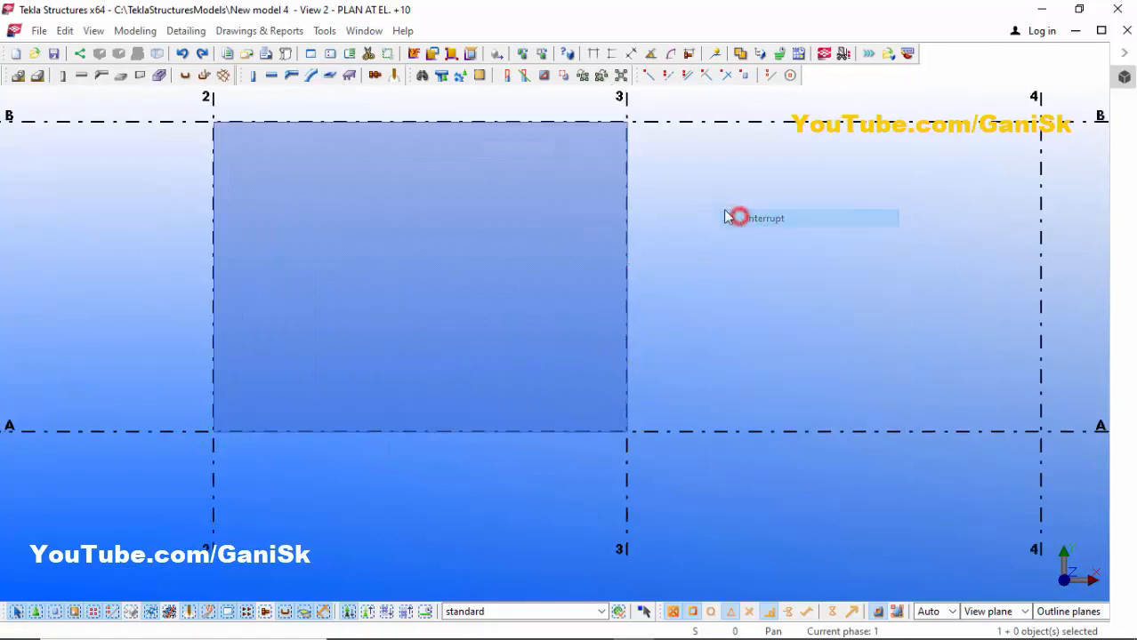
# Step: Switch to the 3d view and examine the contour plate from several angles
pyautogui.click(363, 31)
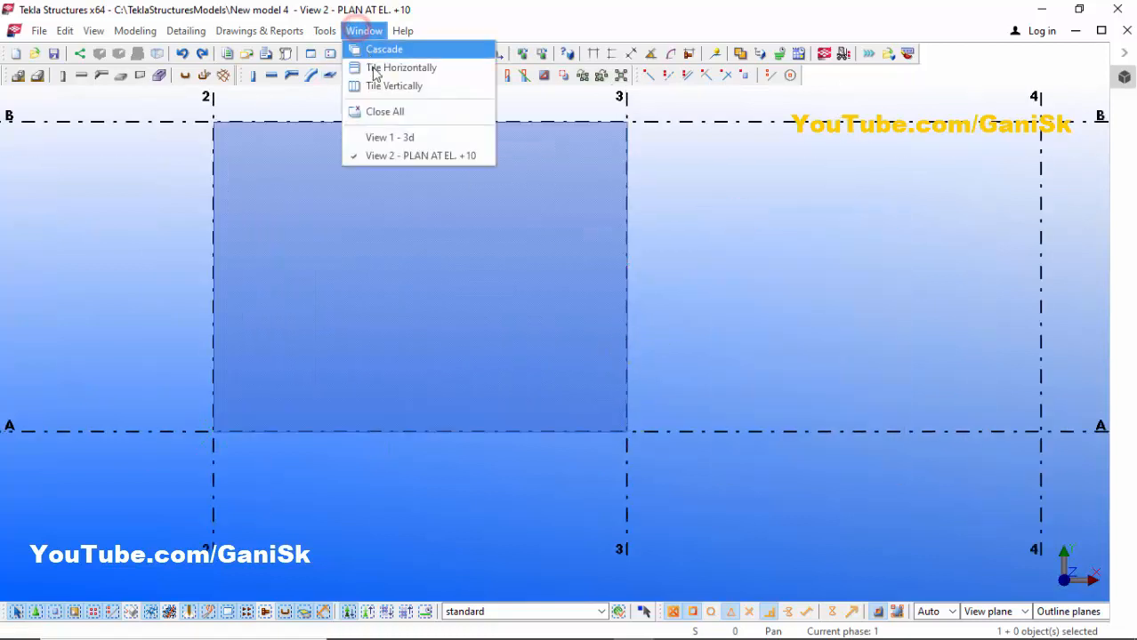
pyautogui.click(393, 135)
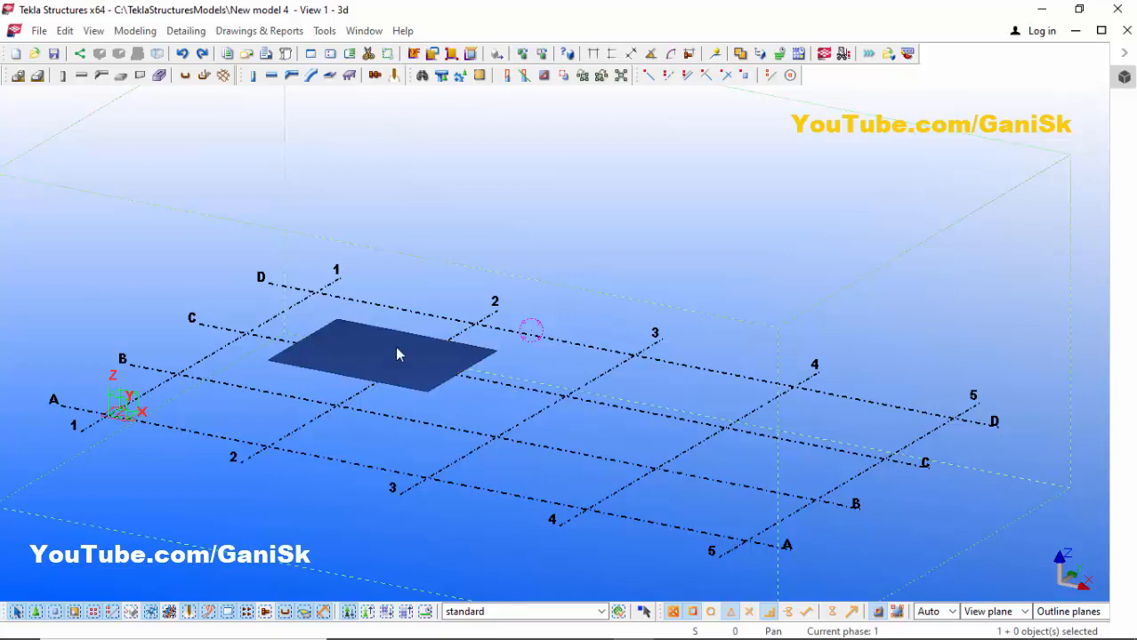
pyautogui.scroll(3, 394, 385)
pyautogui.scroll(2, 393, 388)
pyautogui.scroll(-2, 391, 427)
pyautogui.scroll(1, 407, 429)
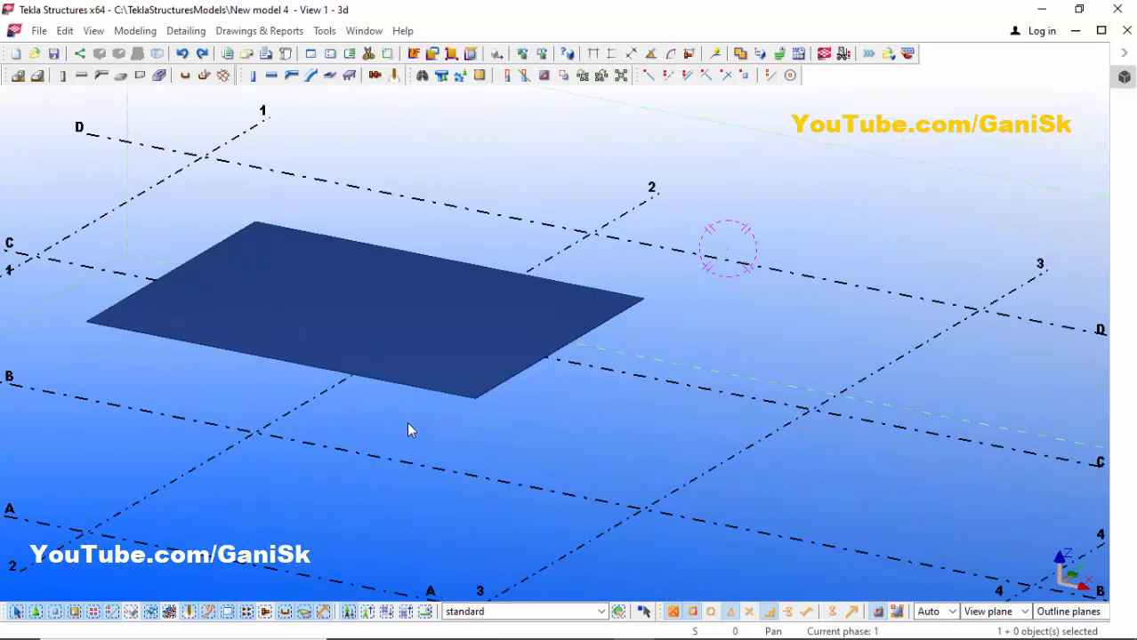
pyautogui.keyDown('ctrl'); pyautogui.moveTo(365, 354); pyautogui.dragTo(333, 393, button='middle'); pyautogui.keyUp('ctrl')
pyautogui.scroll(2, 336, 397)
pyautogui.scroll(-1, 339, 402)
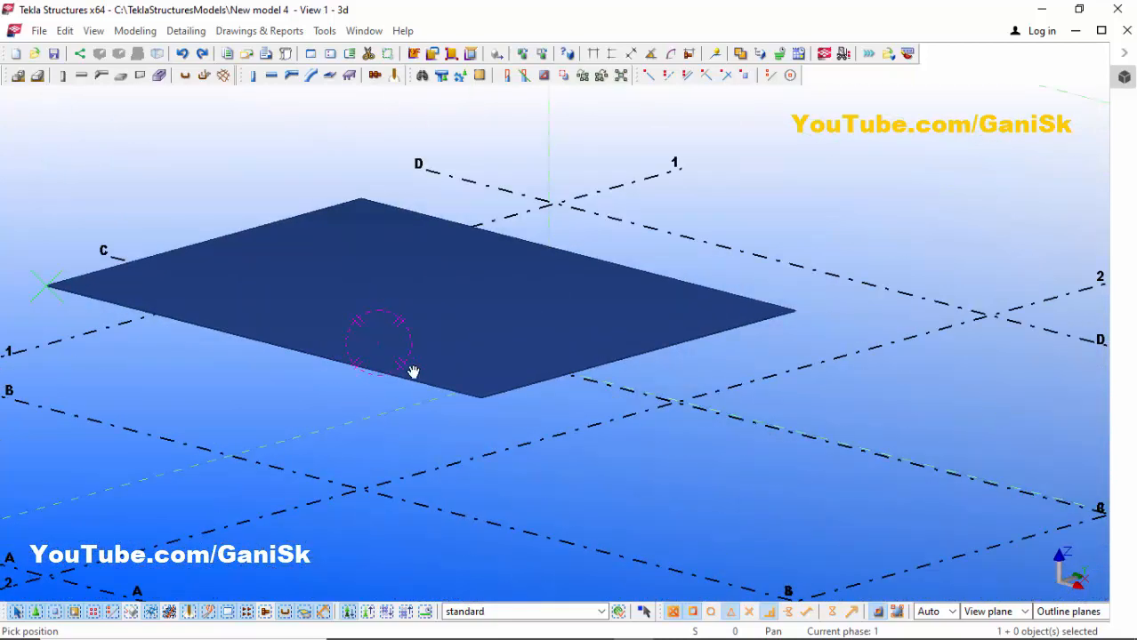
pyautogui.keyDown('ctrl'); pyautogui.moveTo(413, 371); pyautogui.dragTo(475, 339, button='middle'); pyautogui.keyUp('ctrl')
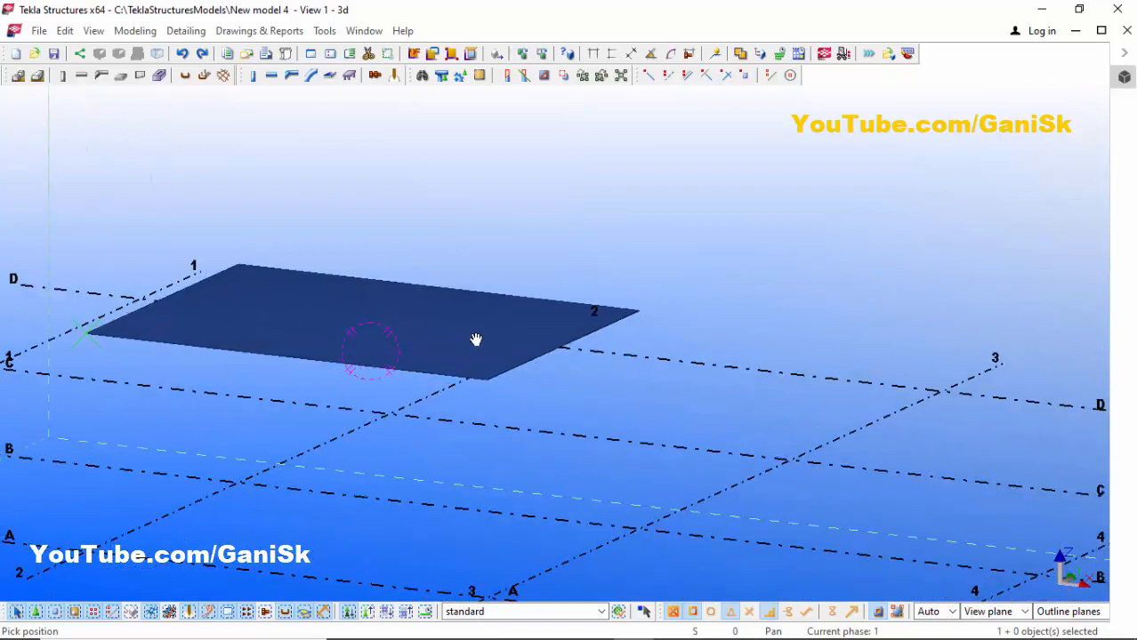
pyautogui.rightClick(495, 206)
pyautogui.click(525, 218)
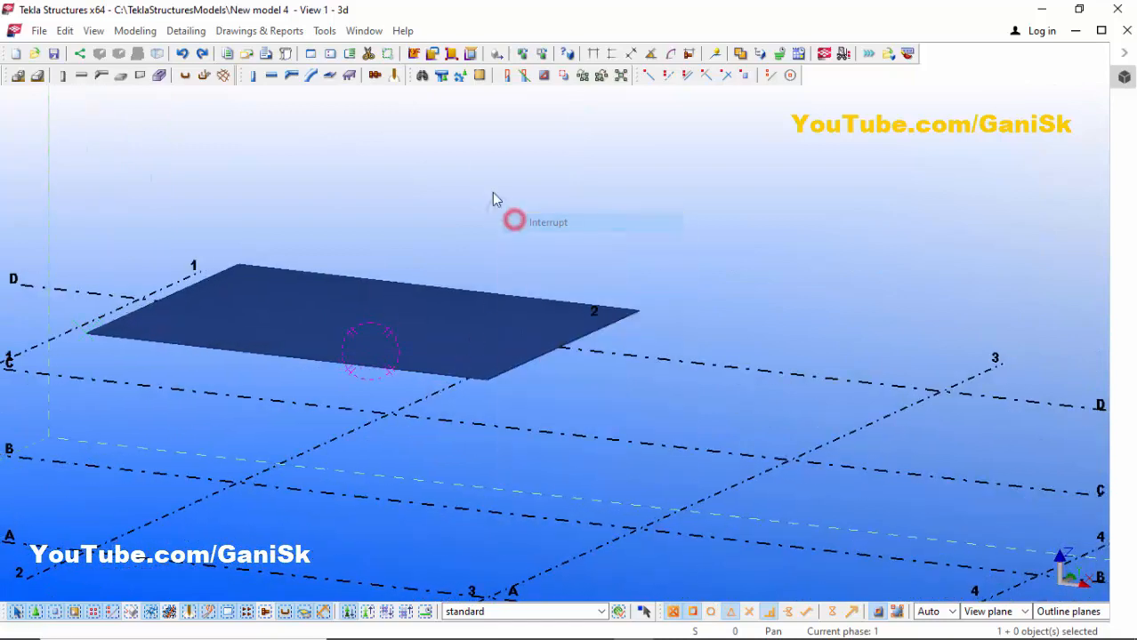
# Step: In the PLAN AT EL. +10 view, start a contour plate at grid intersection C-3 with a 5' edge along grid C toward grid 4
pyautogui.click(363, 31)
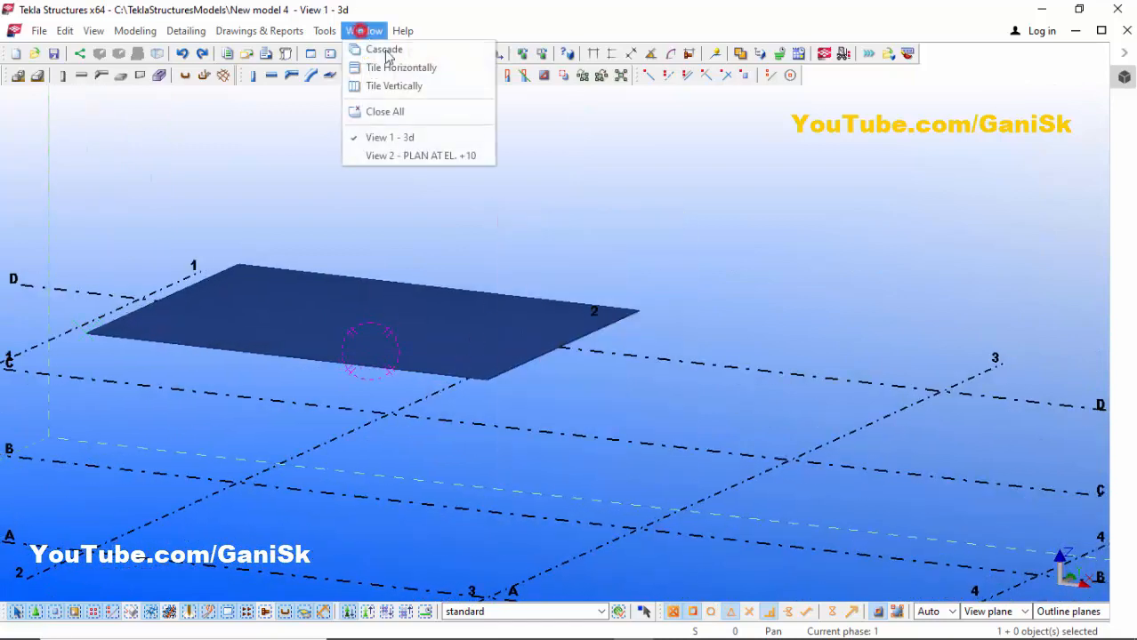
pyautogui.click(442, 157)
pyautogui.scroll(-2, 451, 276)
pyautogui.moveTo(456, 279); pyautogui.dragTo(384, 461, button='middle')
pyautogui.scroll(2, 507, 263)
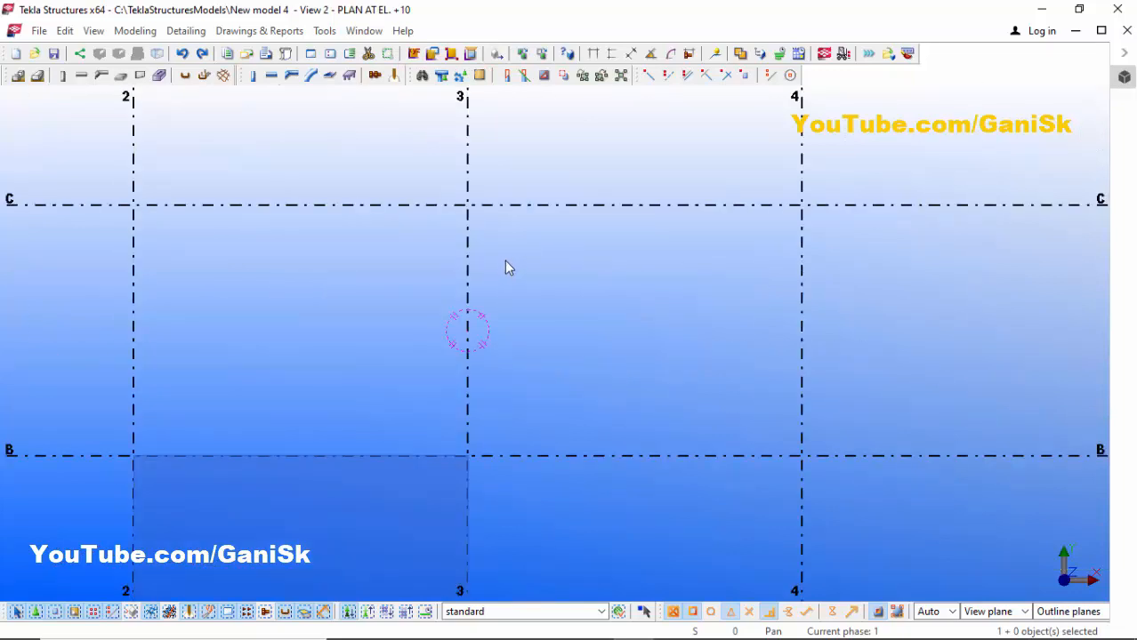
pyautogui.click(330, 75)
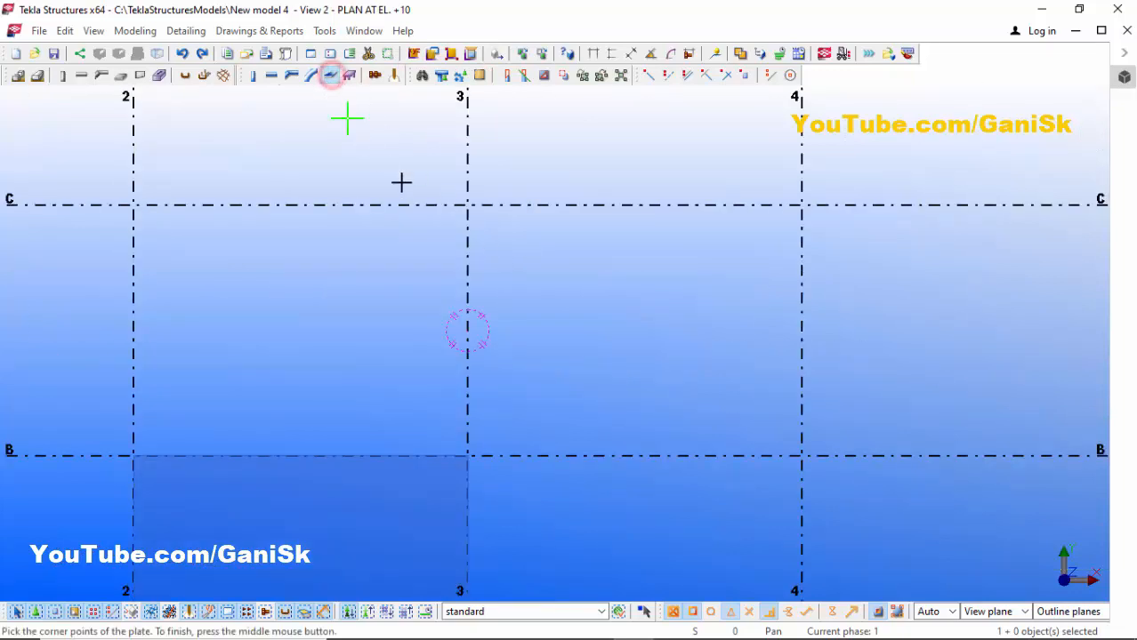
pyautogui.click(467, 204)
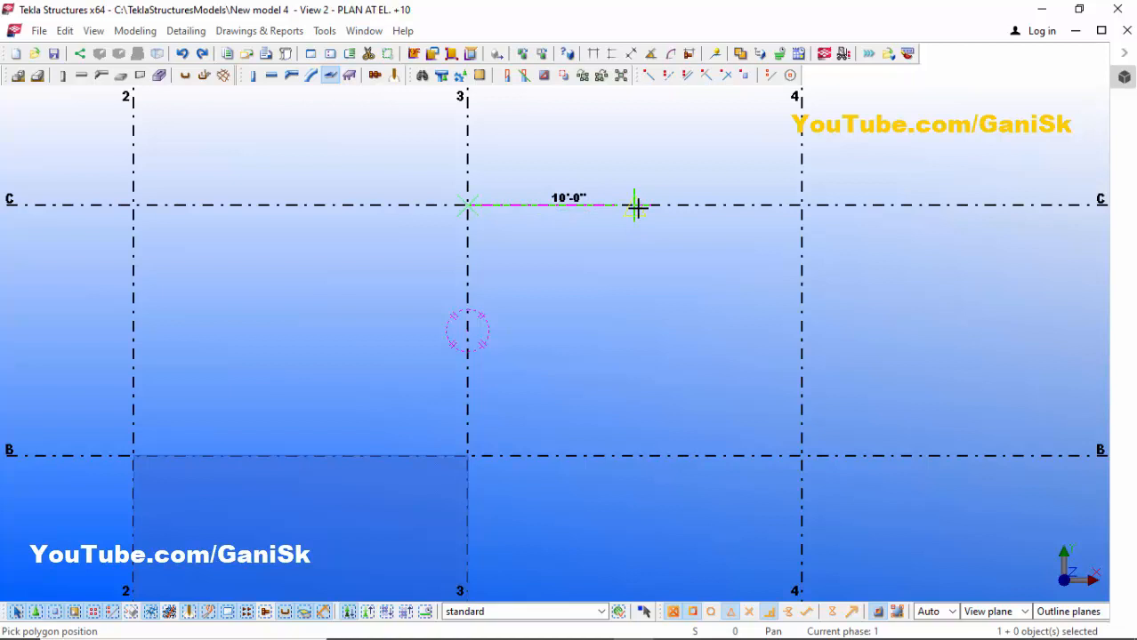
pyautogui.write('5')
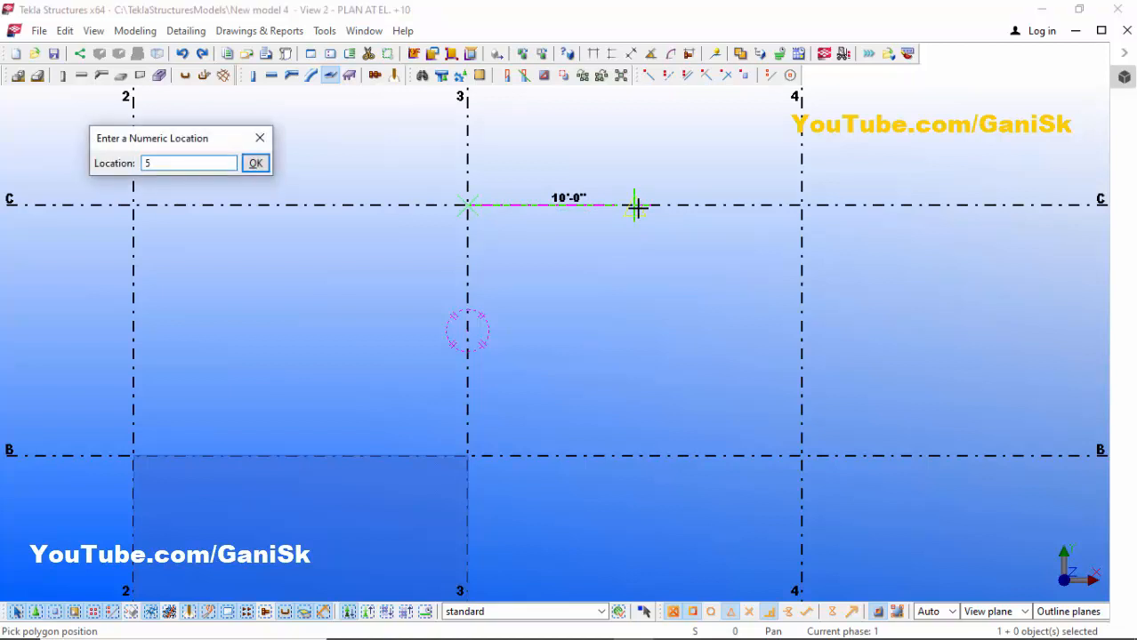
pyautogui.press('Return')
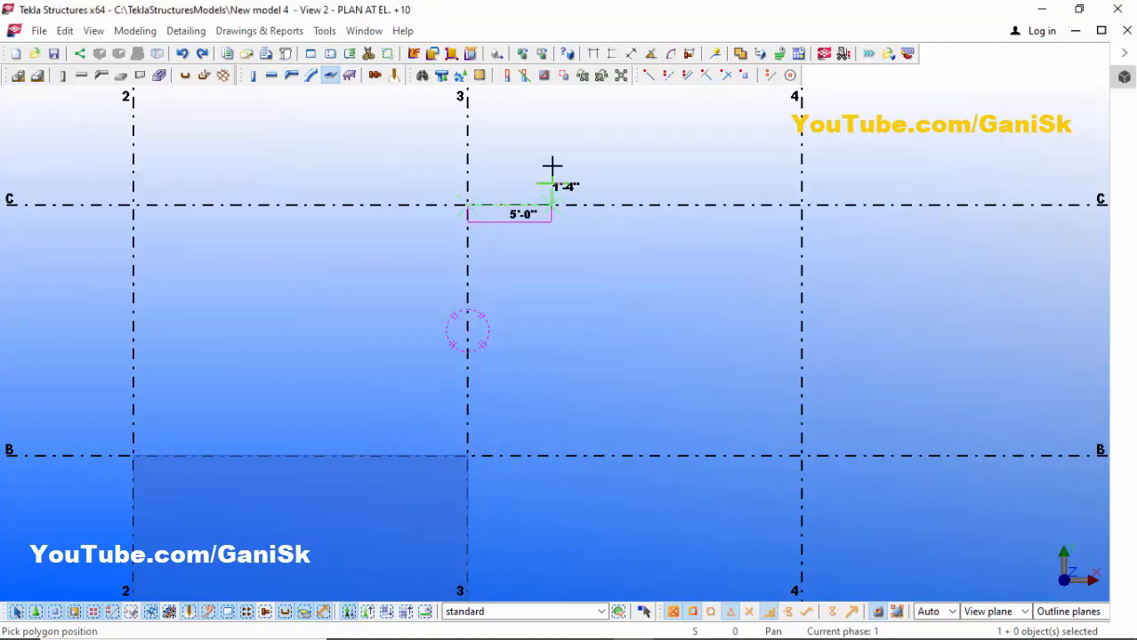
# Step: Add a 3' edge to the plate outline, perpendicular to grid C and heading toward grid D
pyautogui.scroll(2, 554, 156)
pyautogui.scroll(1, 545, 176)
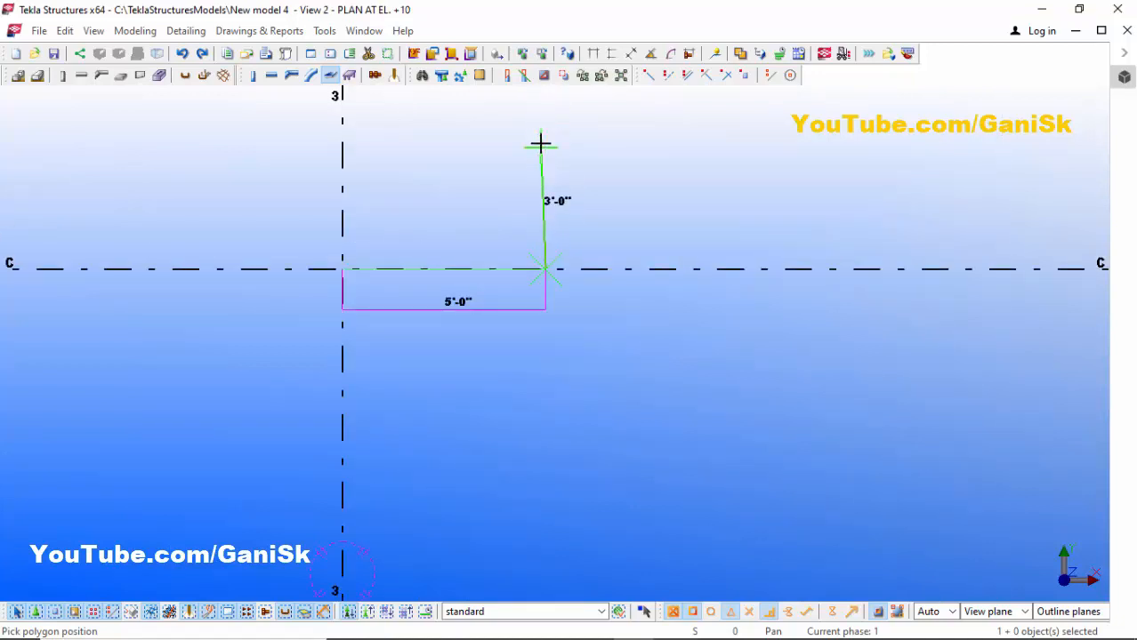
pyautogui.scroll(-2, 545, 140)
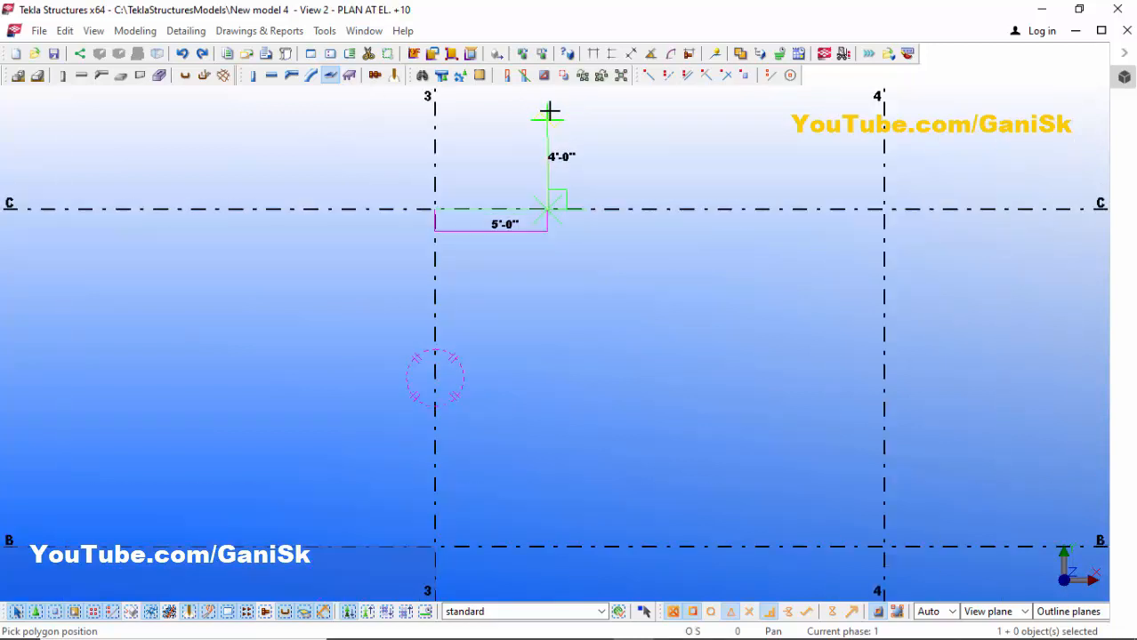
pyautogui.scroll(1, 548, 111)
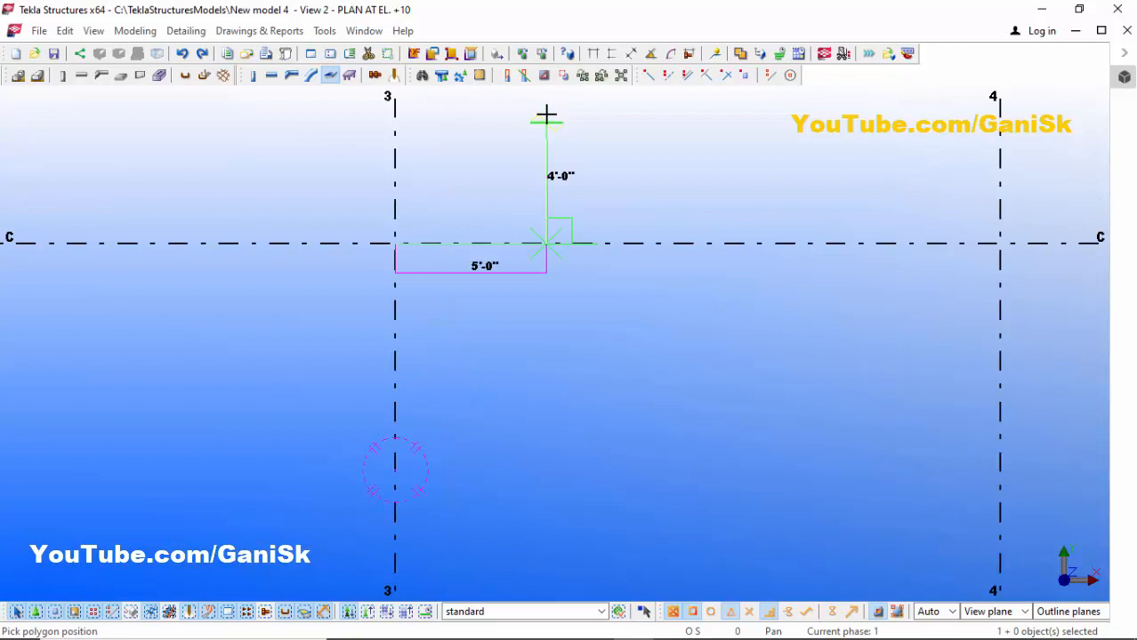
pyautogui.write('3')
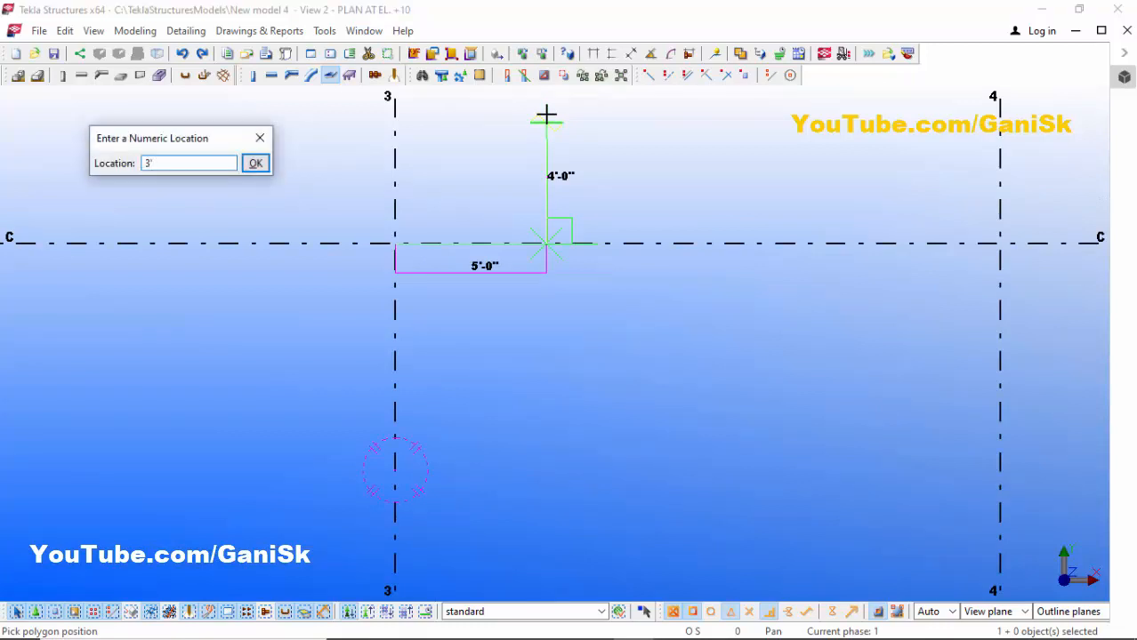
pyautogui.press('Return')
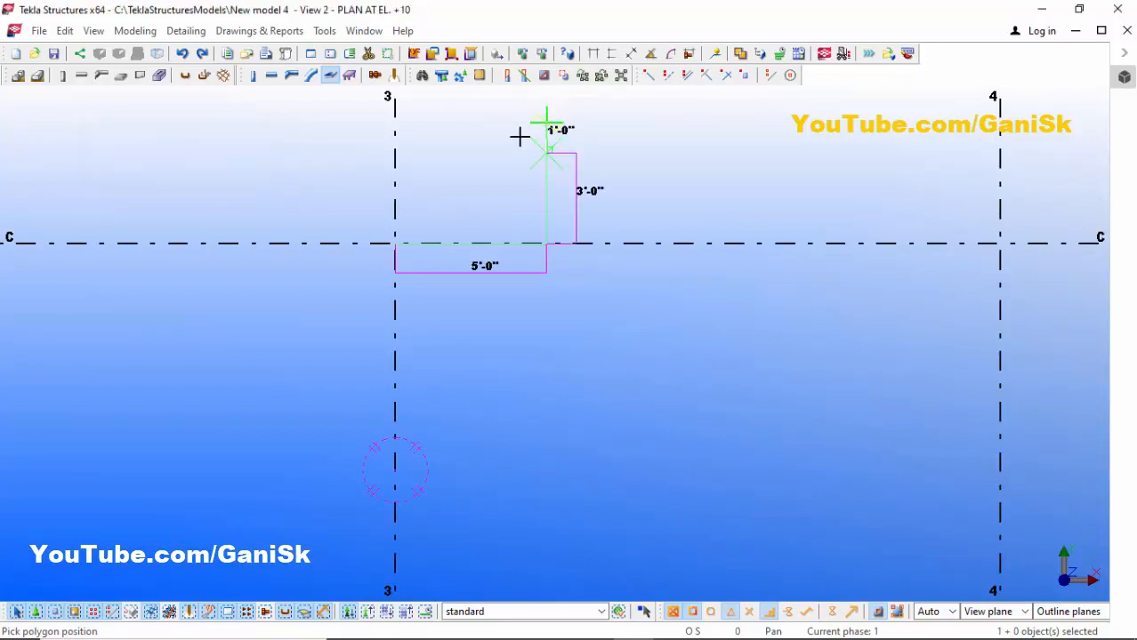
# Step: Complete the 5' by 3' rectangular contour plate with an edge back to grid 3, closing the outline at C-3
pyautogui.scroll(1, 456, 134)
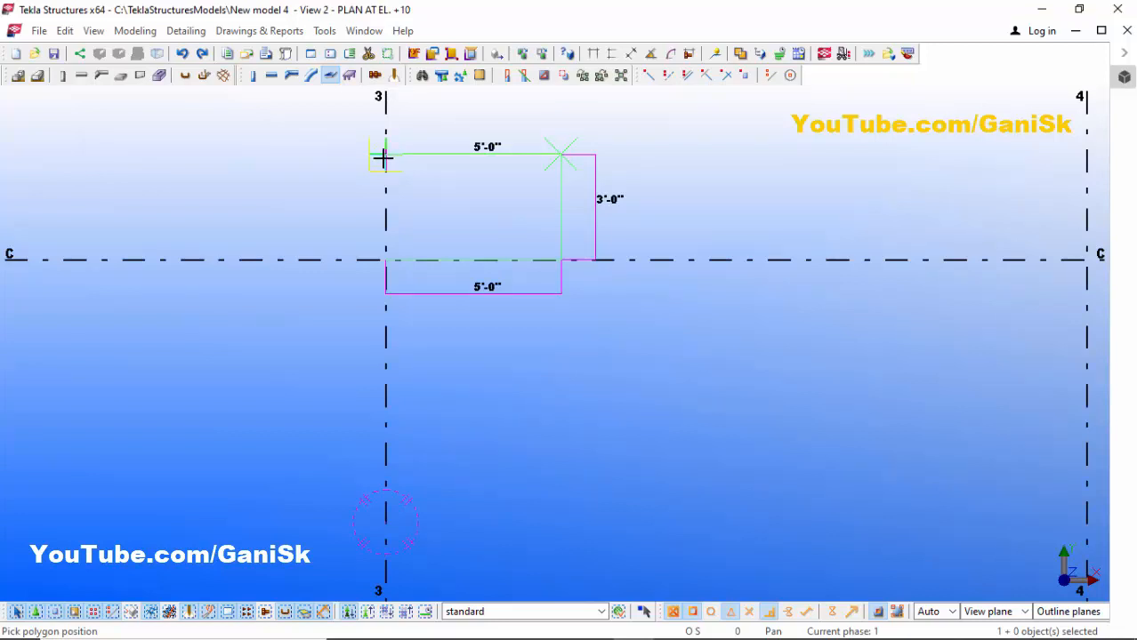
pyautogui.click(384, 156)
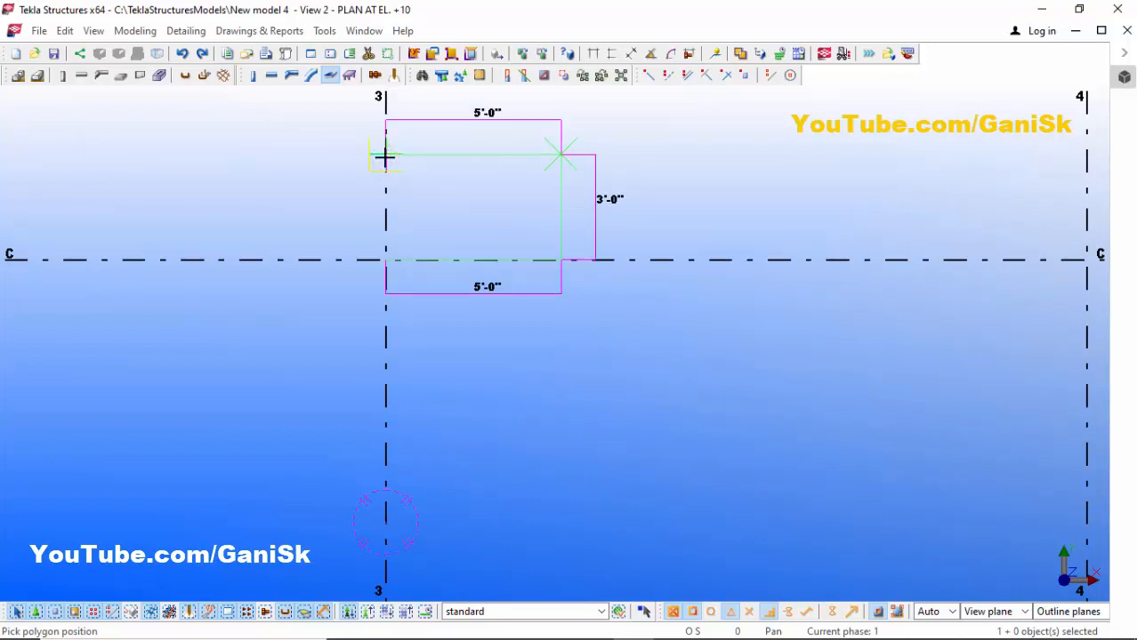
pyautogui.click(384, 258)
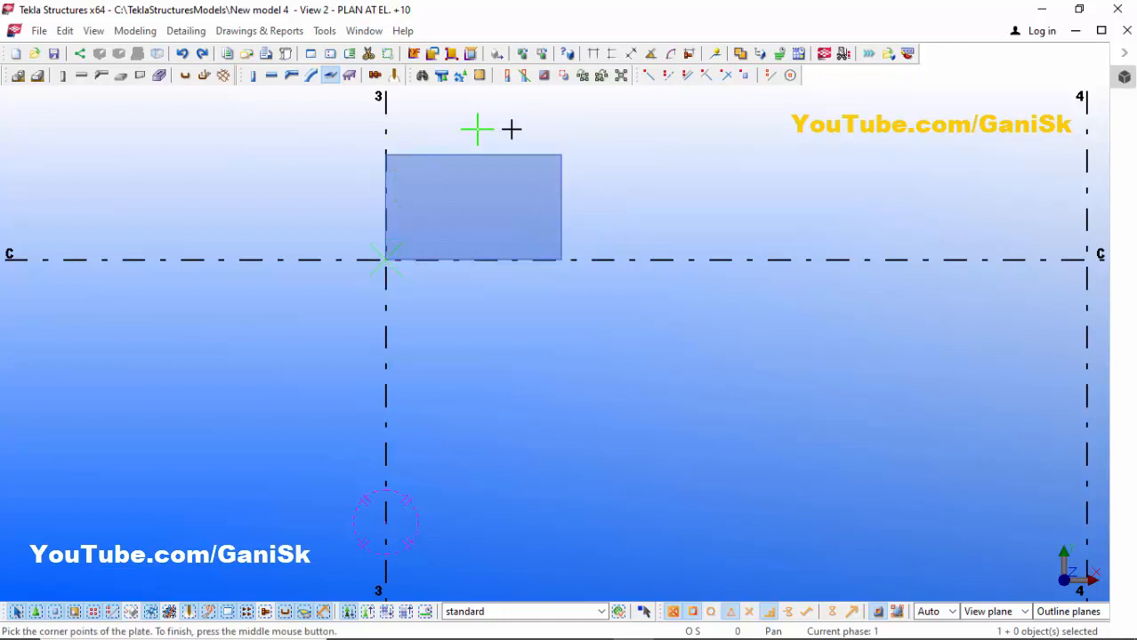
pyautogui.rightClick(629, 140)
pyautogui.click(642, 147)
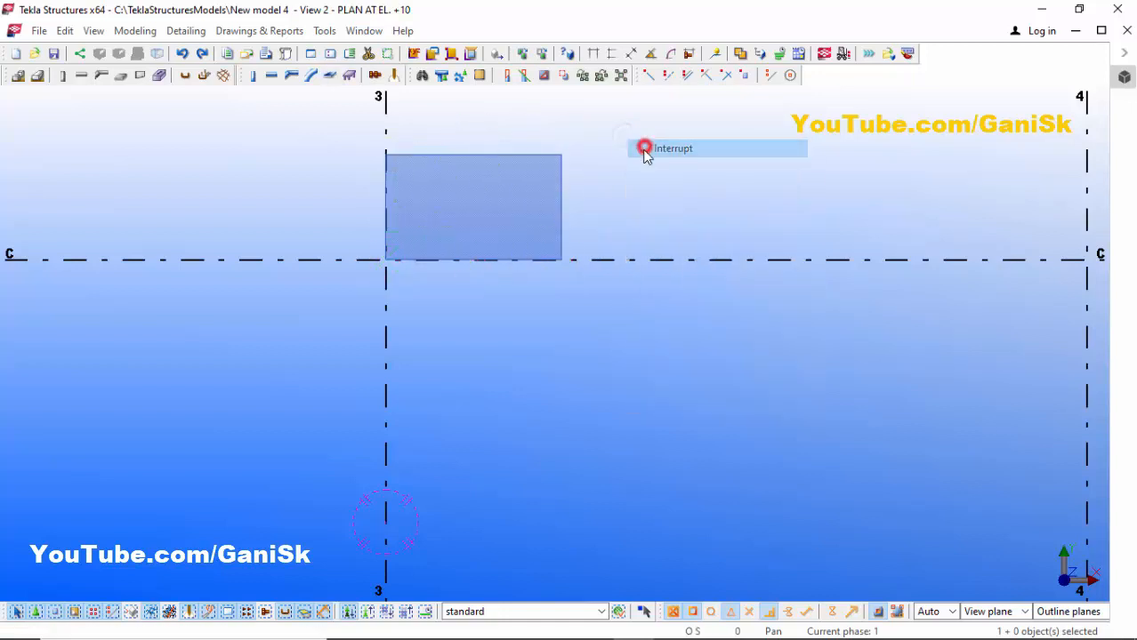
# Step: Change the class of the small contour plate at C-3 to 2 and apply the modification
pyautogui.scroll(3, 577, 198)
pyautogui.click(546, 195)
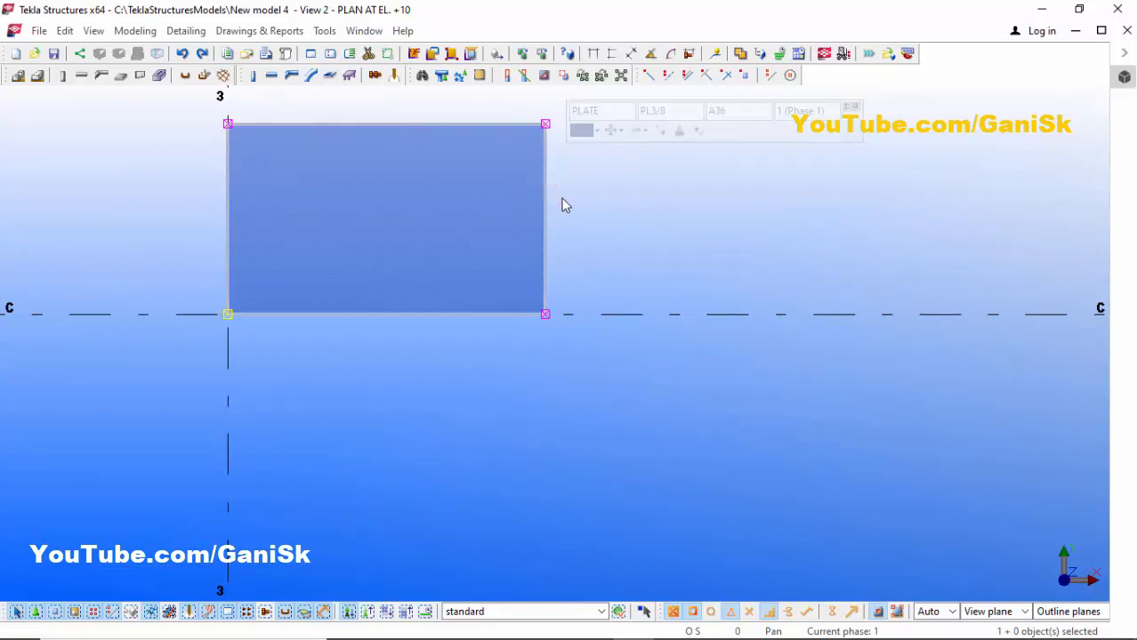
pyautogui.scroll(-2, 563, 202)
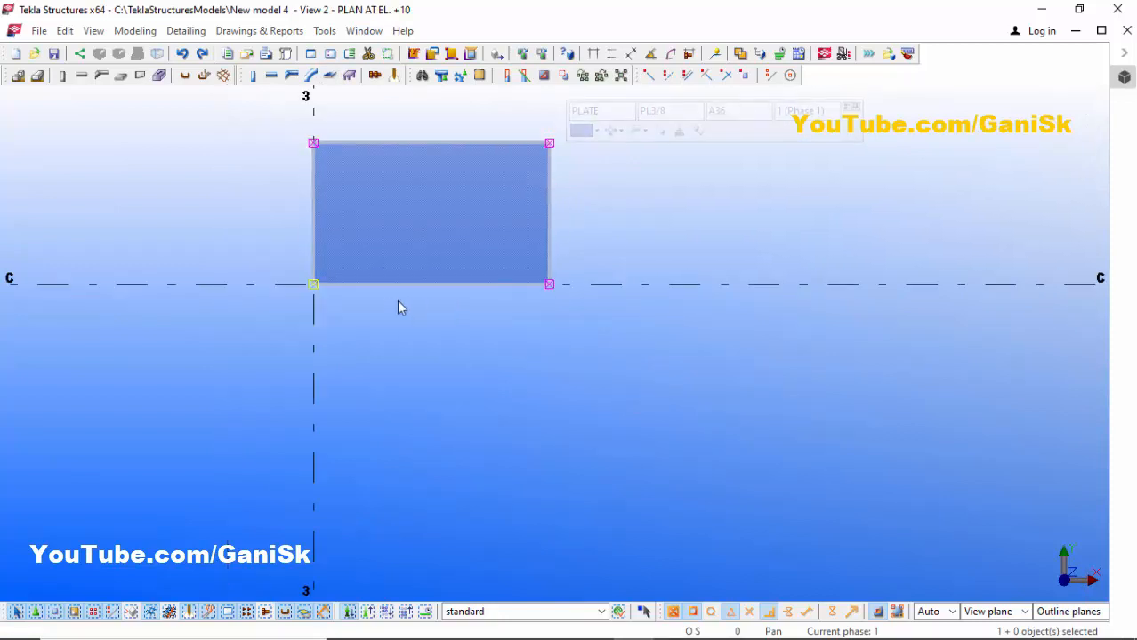
pyautogui.click(616, 179)
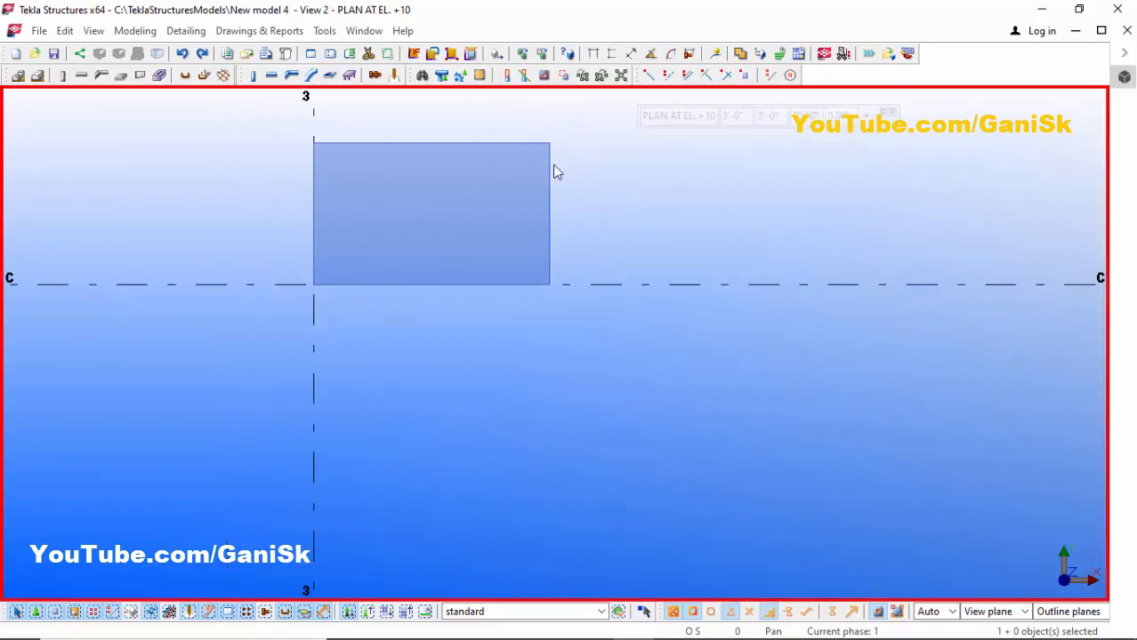
pyautogui.doubleClick(548, 220)
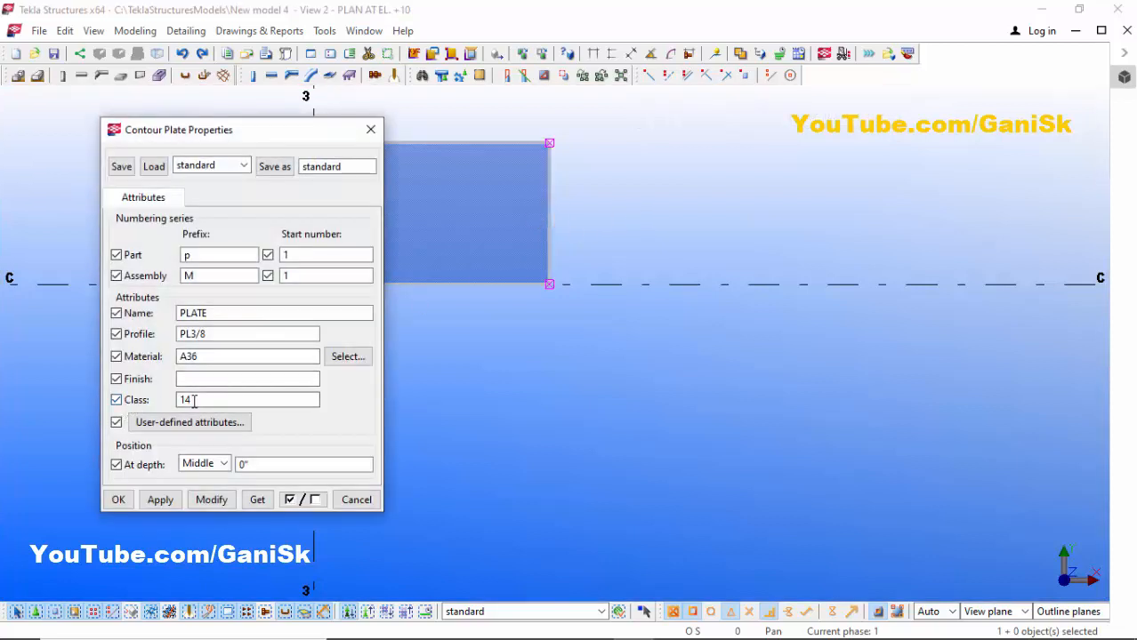
pyautogui.doubleClick(191, 399)
pyautogui.write('2')
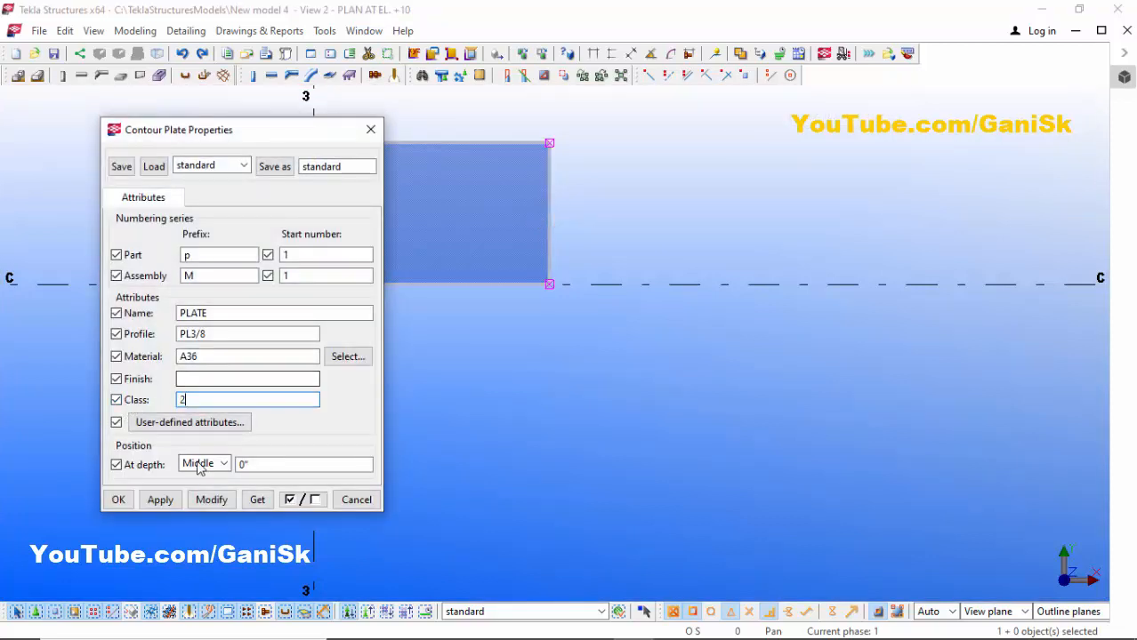
pyautogui.click(211, 500)
pyautogui.scroll(-5, 561, 297)
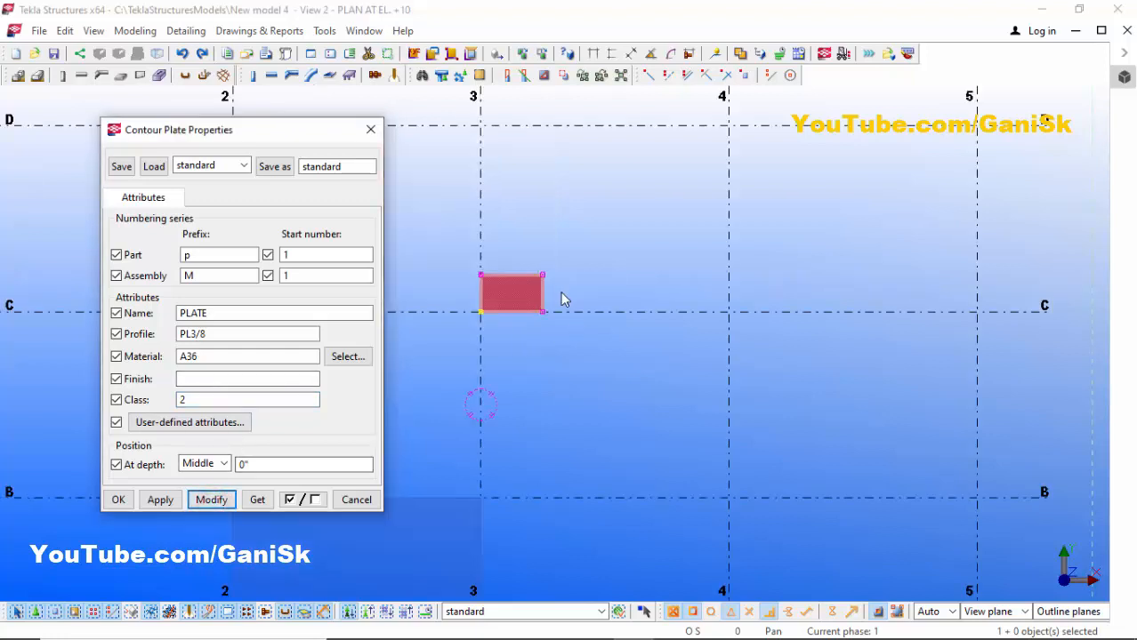
pyautogui.scroll(6, 473, 296)
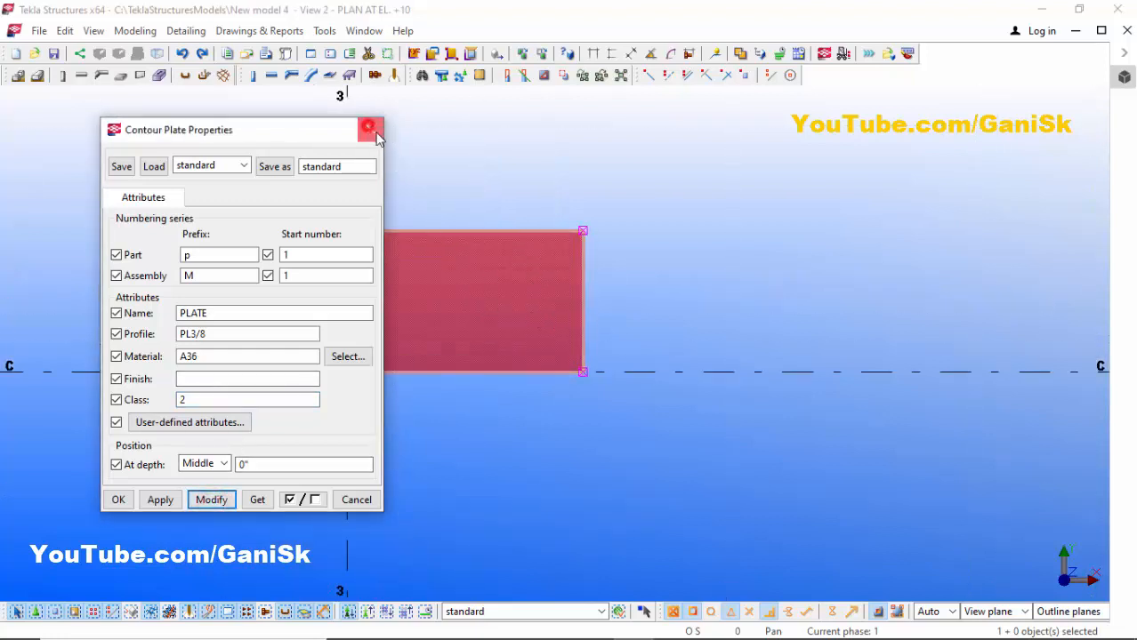
pyautogui.click(371, 130)
pyautogui.click(512, 155)
# Step: Switch the plan view's part representation to wireframe, then shaded wireframe, and finally to rendered
pyautogui.scroll(2, 557, 330)
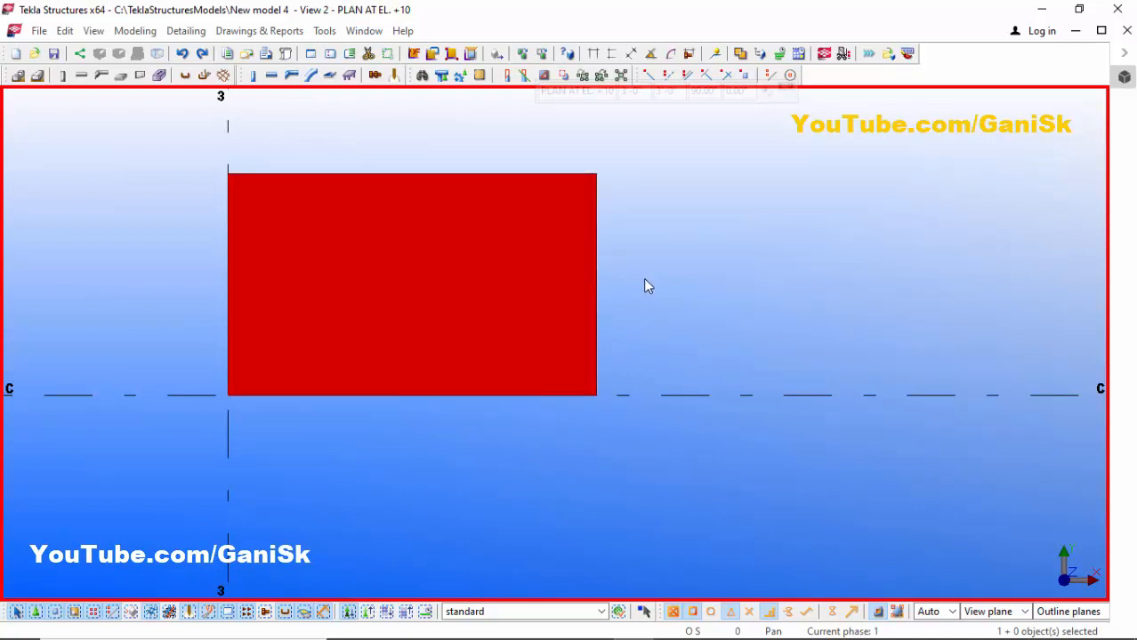
pyautogui.hotkey('ctrl', '1')
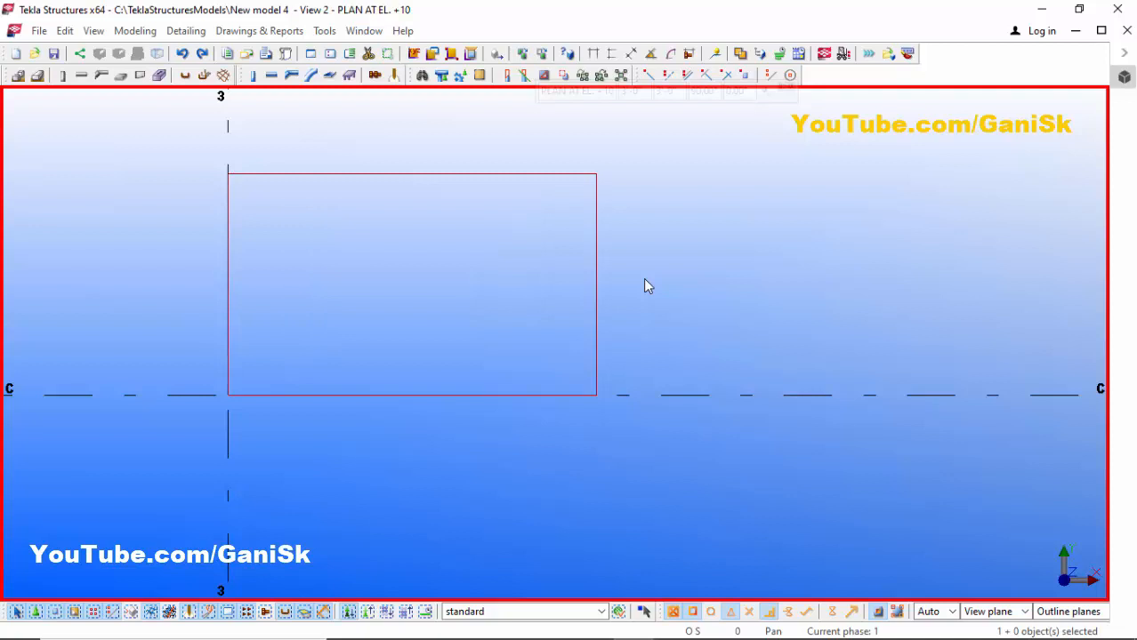
pyautogui.hotkey('ctrl', '2')
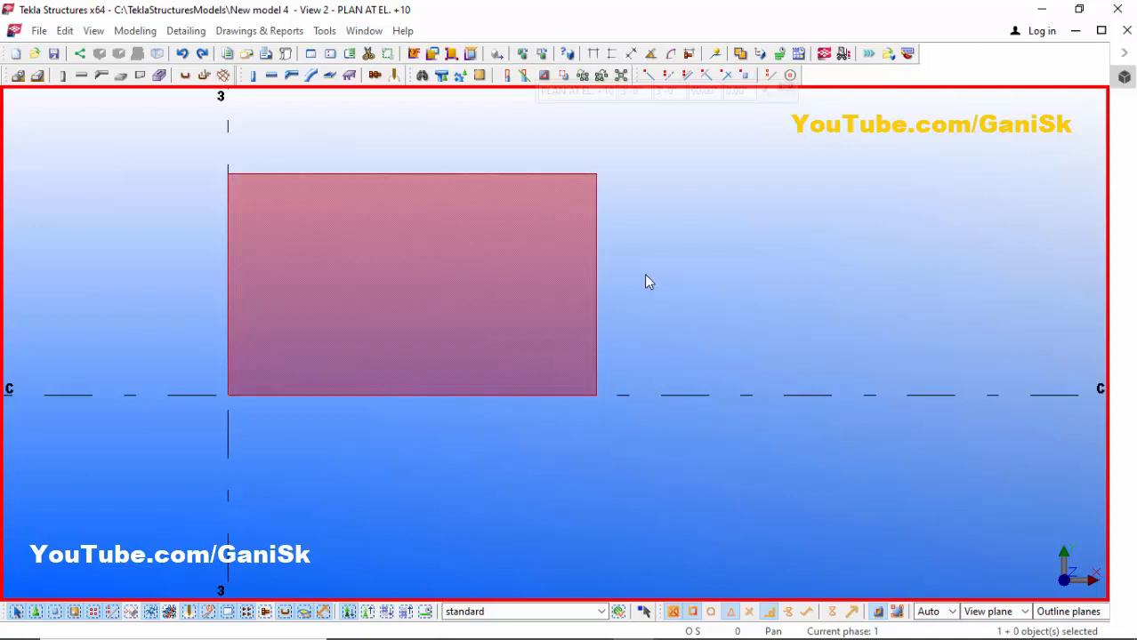
pyautogui.hotkey('ctrl', '4')
pyautogui.scroll(-2, 653, 274)
pyautogui.scroll(-4, 656, 271)
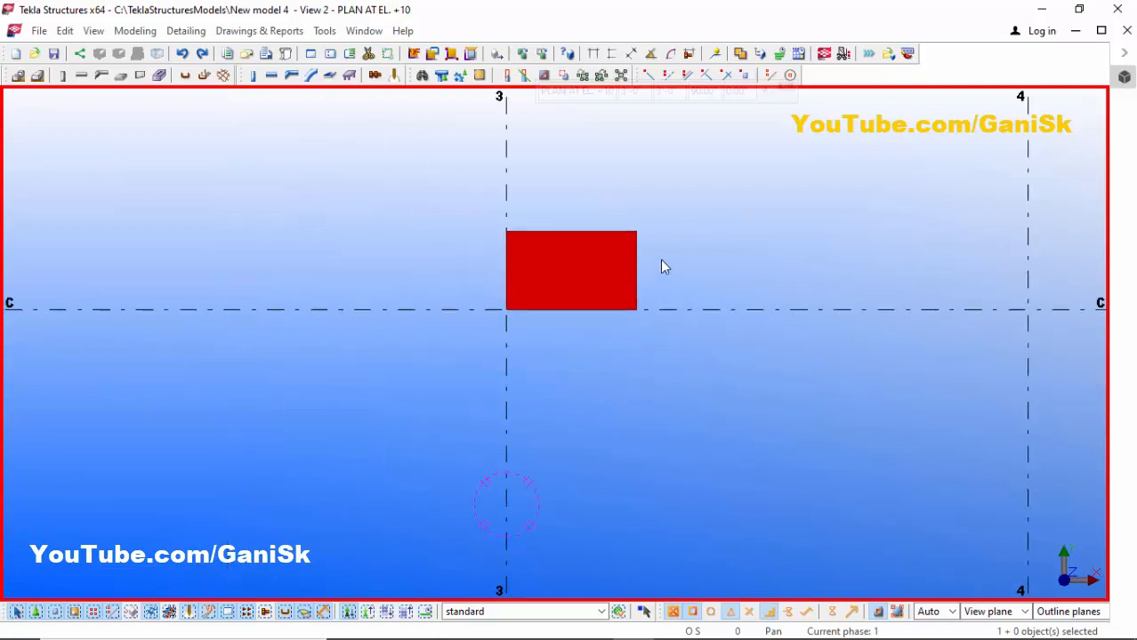
pyautogui.scroll(1, 657, 317)
pyautogui.scroll(-1, 652, 333)
pyautogui.scroll(2, 627, 337)
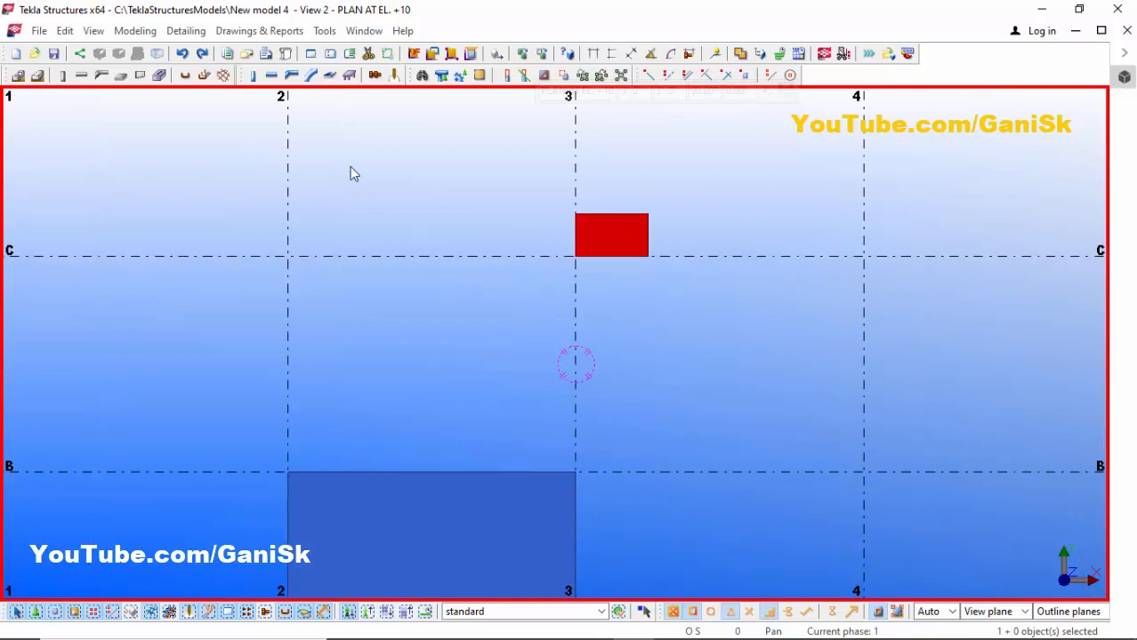
# Step: Start a contour plate at grid intersection A-4 with a 4' edge along grid A toward grid 5
pyautogui.click(329, 75)
pyautogui.scroll(-3, 325, 89)
pyautogui.scroll(2, 676, 378)
pyautogui.scroll(1, 587, 447)
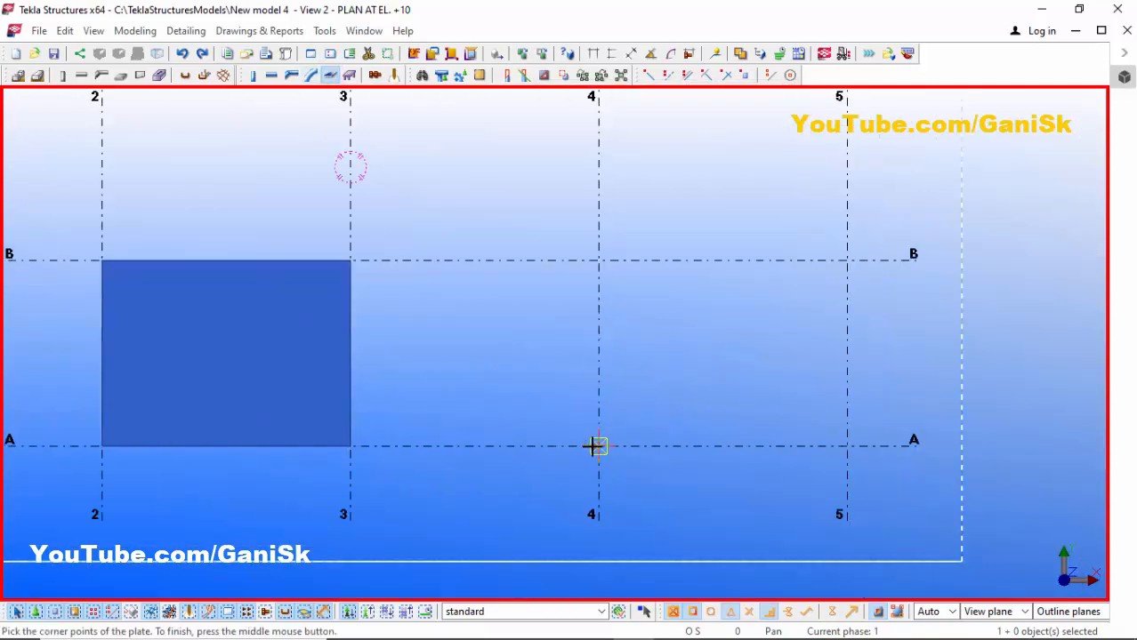
pyautogui.click(595, 447)
pyautogui.scroll(2, 702, 449)
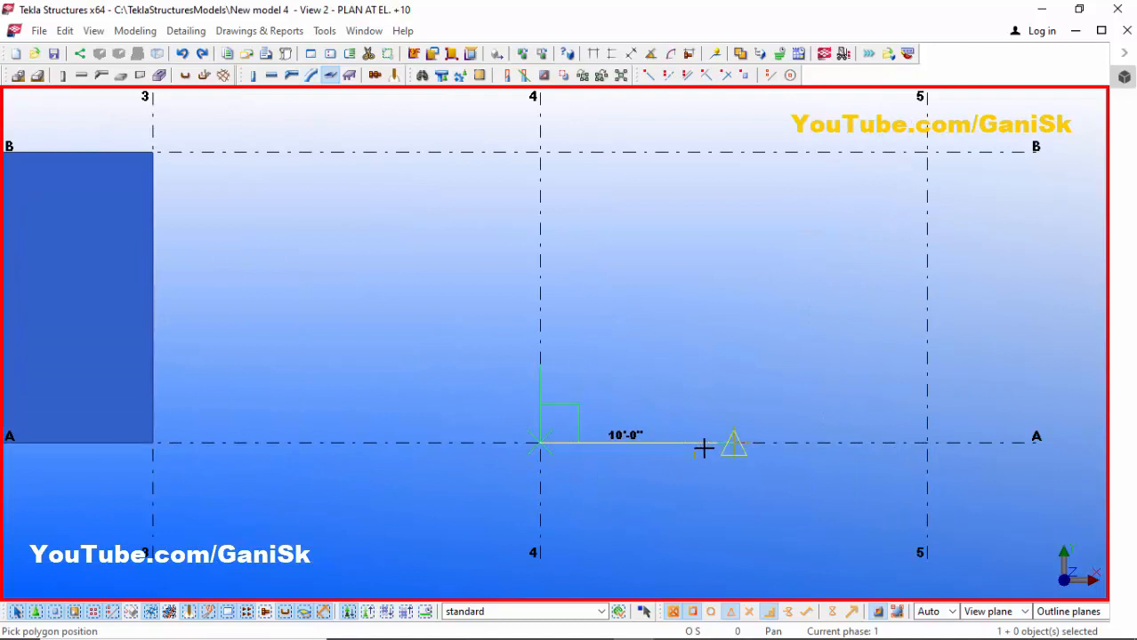
pyautogui.write("4'")
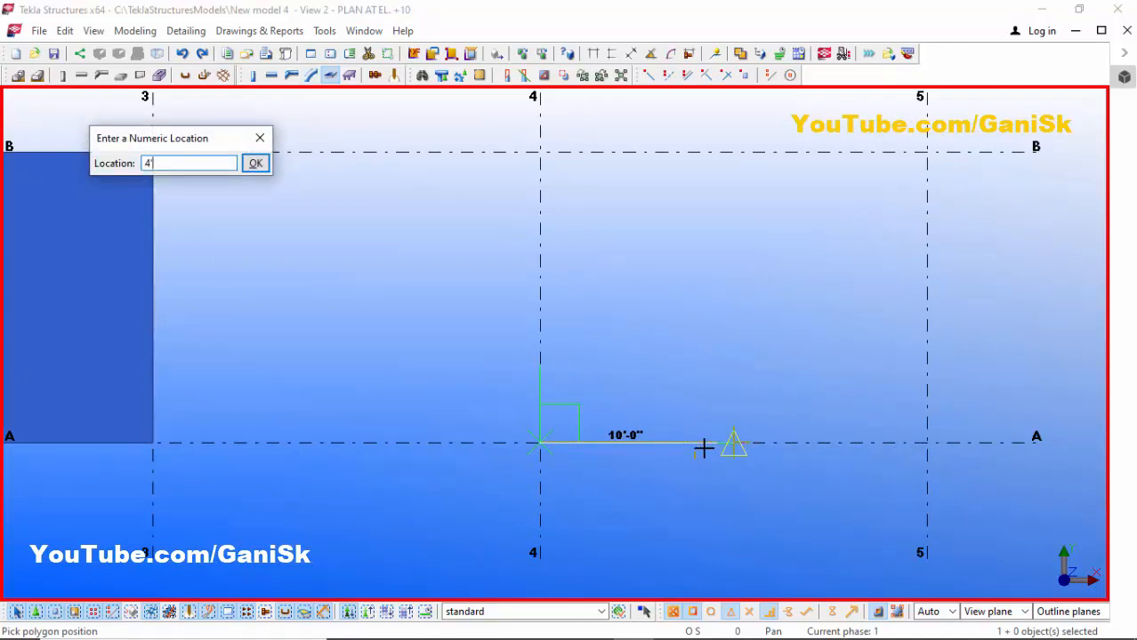
pyautogui.press('Return')
pyautogui.scroll(2, 655, 370)
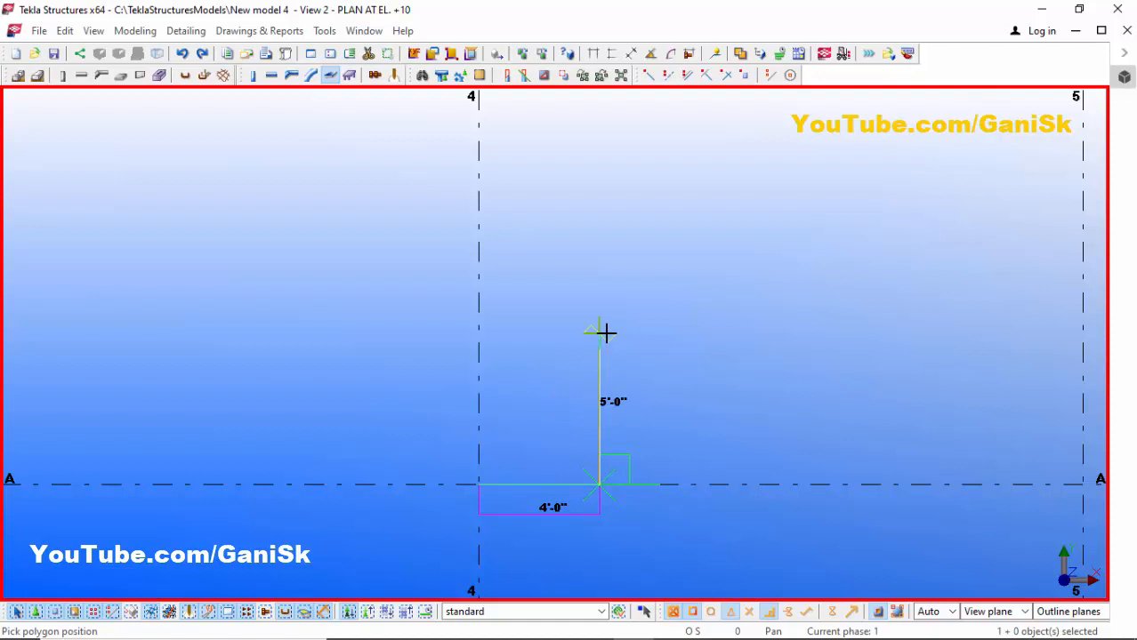
# Step: Add a 6' edge perpendicular to grid A toward grid B and close the outline at A-4 as a triangular plate
pyautogui.write('6')
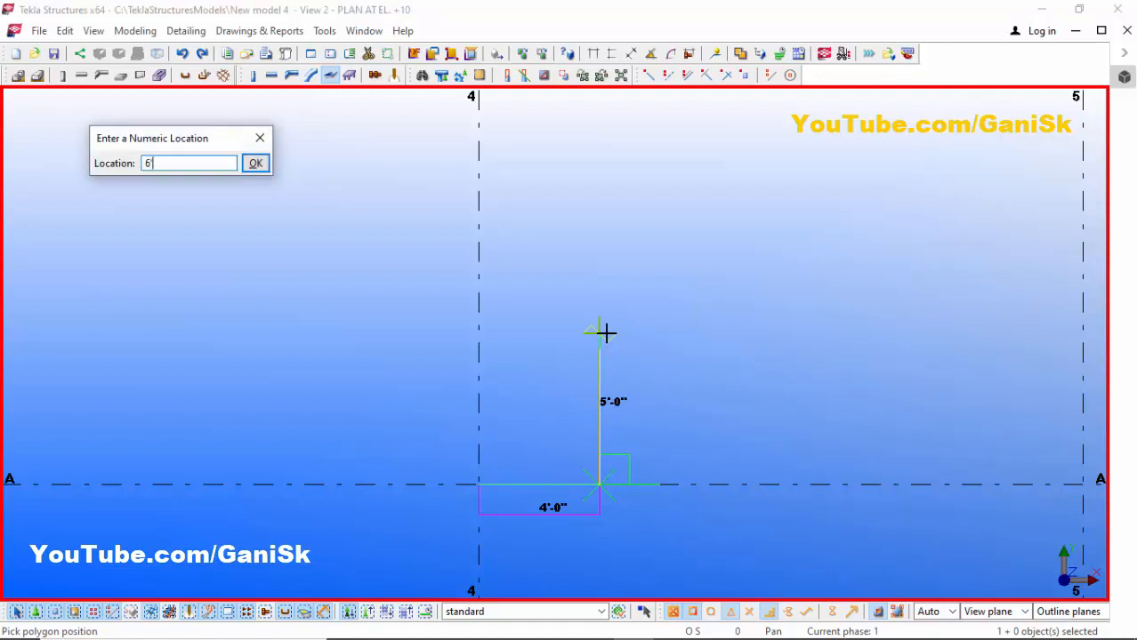
pyautogui.press('Return')
pyautogui.scroll(2, 529, 423)
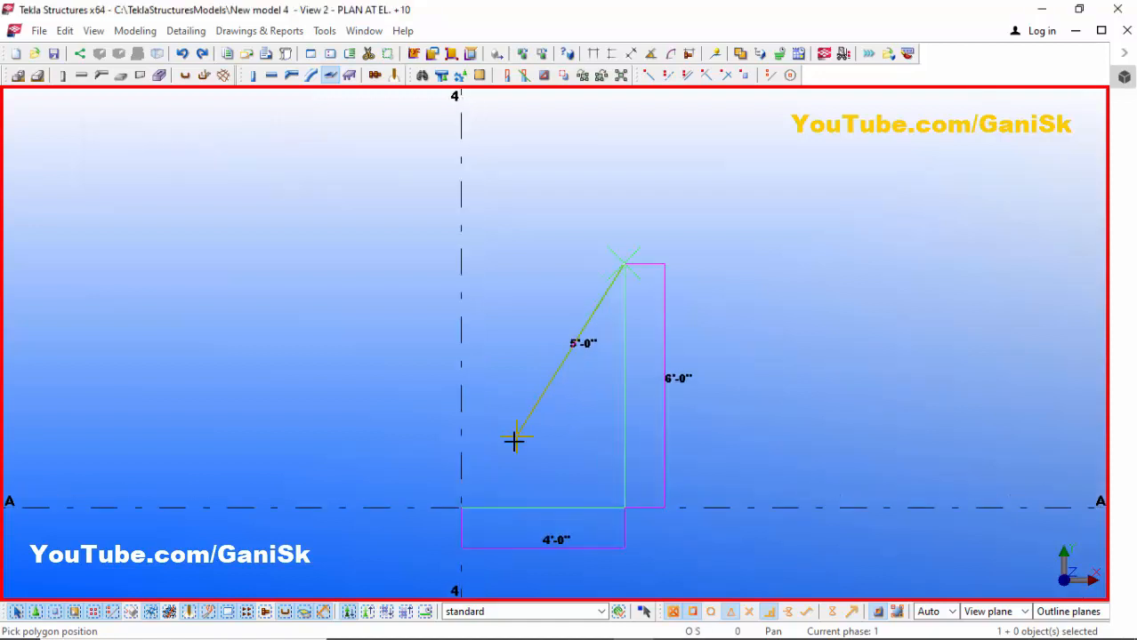
pyautogui.click(457, 510)
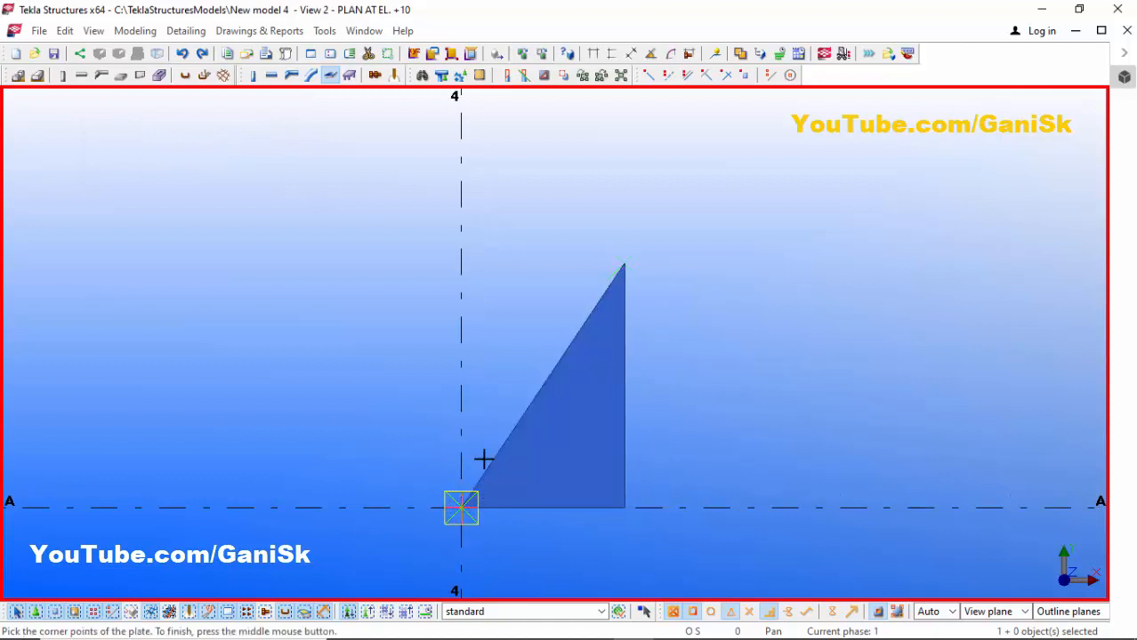
pyautogui.scroll(2, 555, 365)
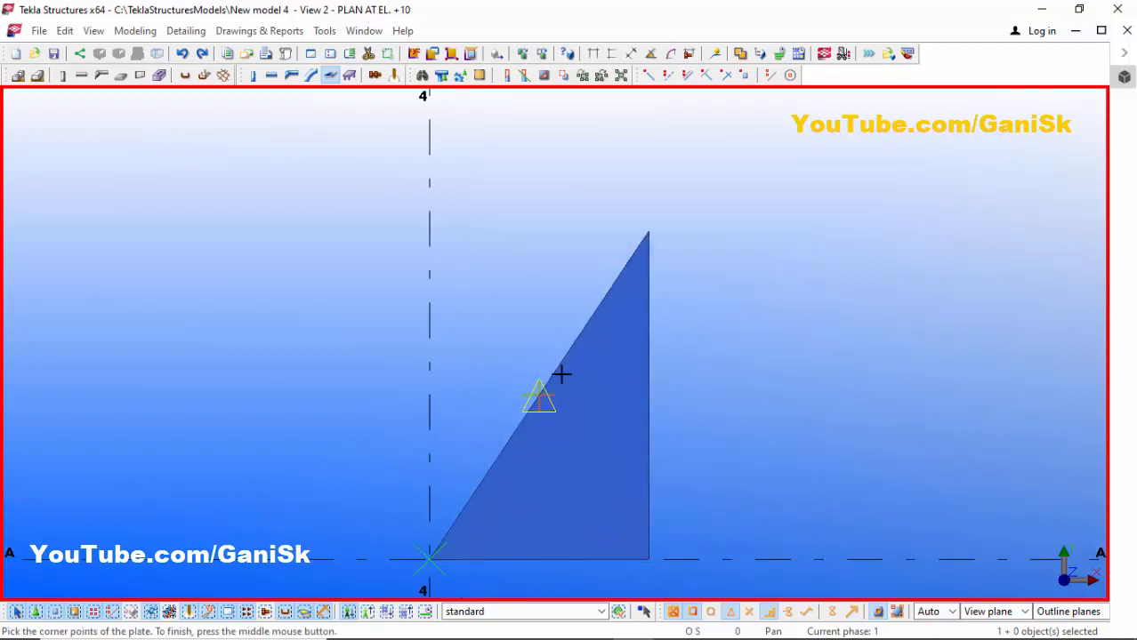
pyautogui.scroll(-3, 569, 374)
pyautogui.rightClick(679, 248)
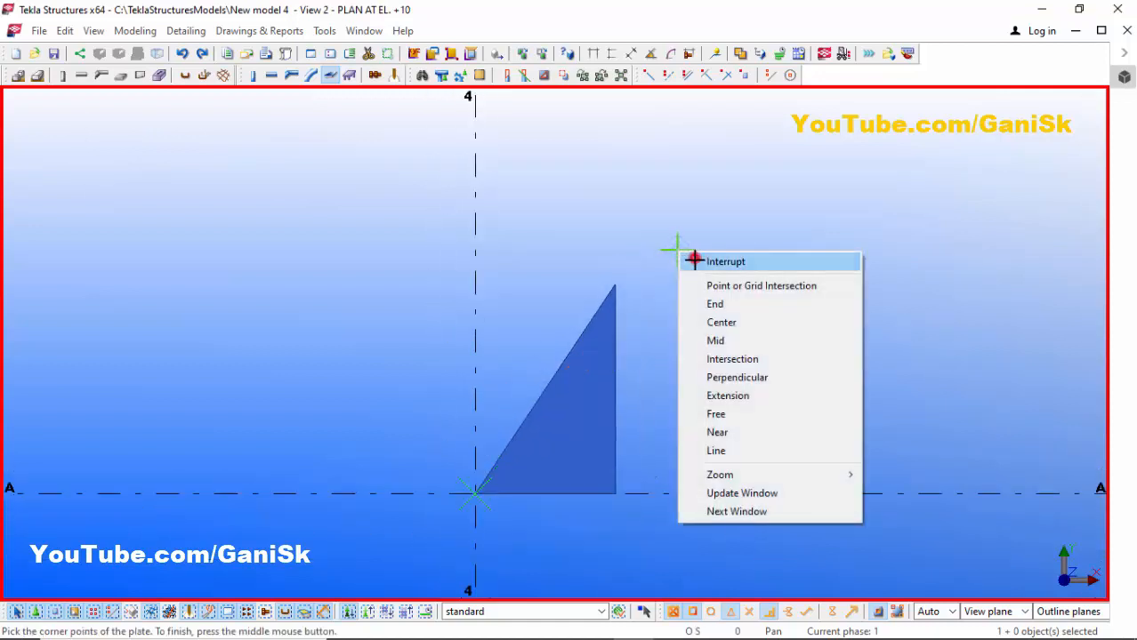
pyautogui.click(692, 258)
pyautogui.scroll(-3, 702, 328)
pyautogui.scroll(-2, 622, 320)
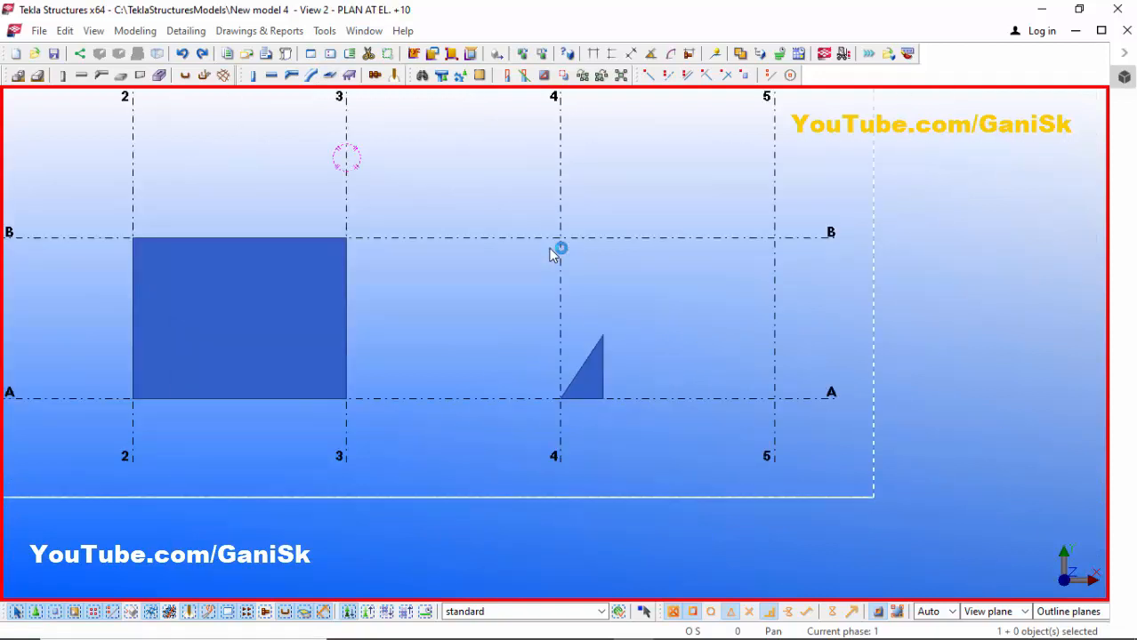
# Step: Start another contour plate at grid intersection B-4 with a 10' edge along grid B toward grid 5
pyautogui.click(329, 75)
pyautogui.moveTo(579, 230); pyautogui.dragTo(516, 220, button='middle')
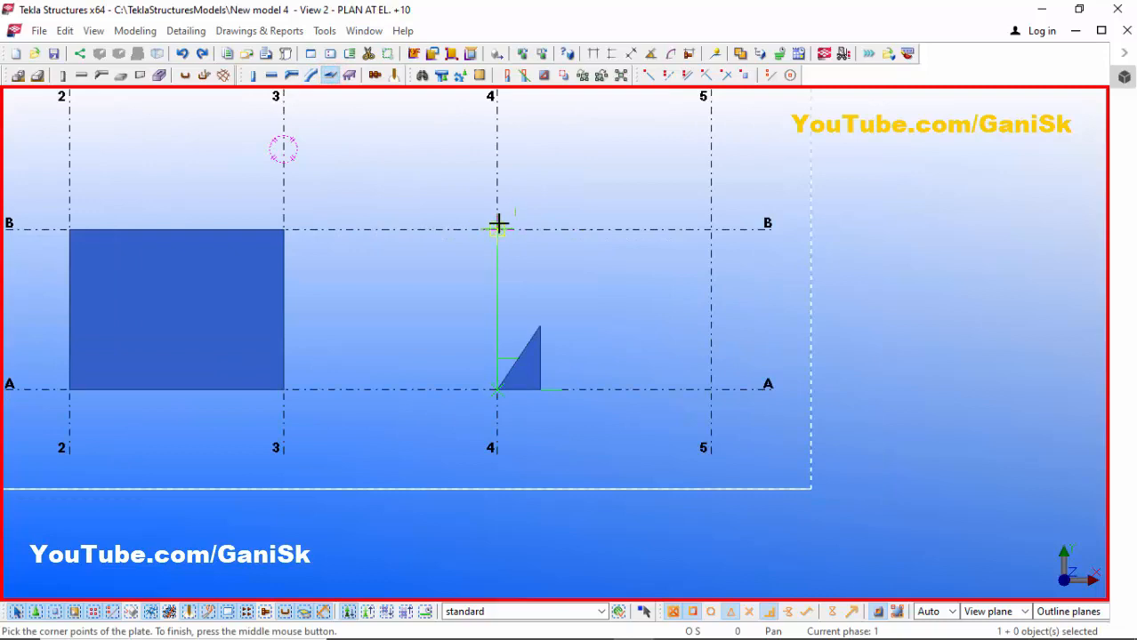
pyautogui.click(498, 230)
pyautogui.scroll(3, 578, 214)
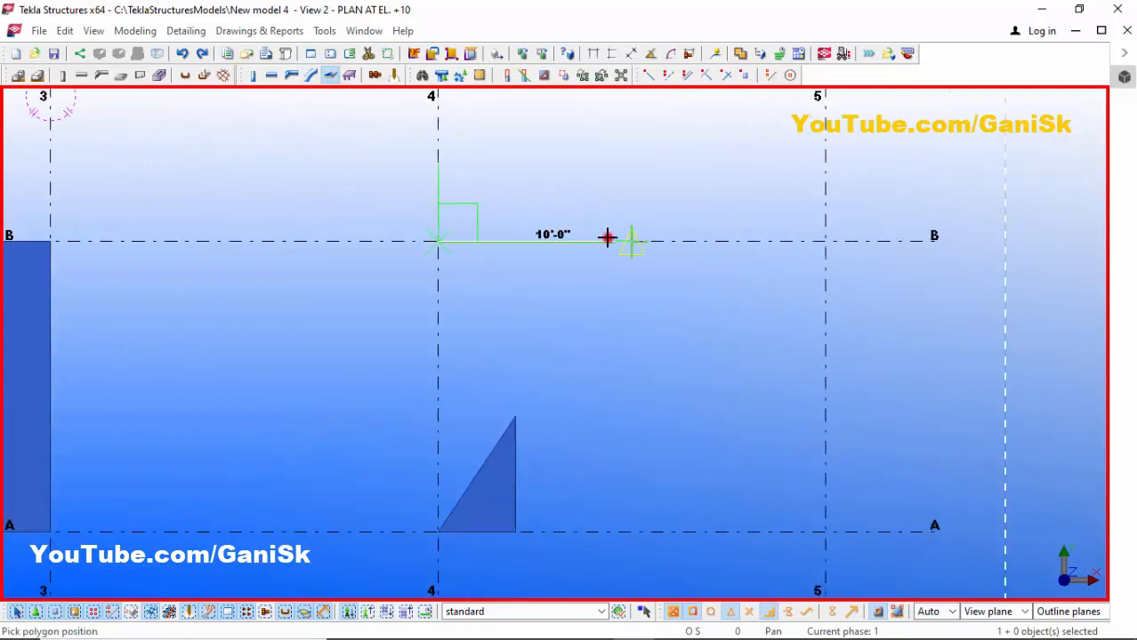
pyautogui.scroll(-2, 608, 238)
pyautogui.scroll(4, 649, 169)
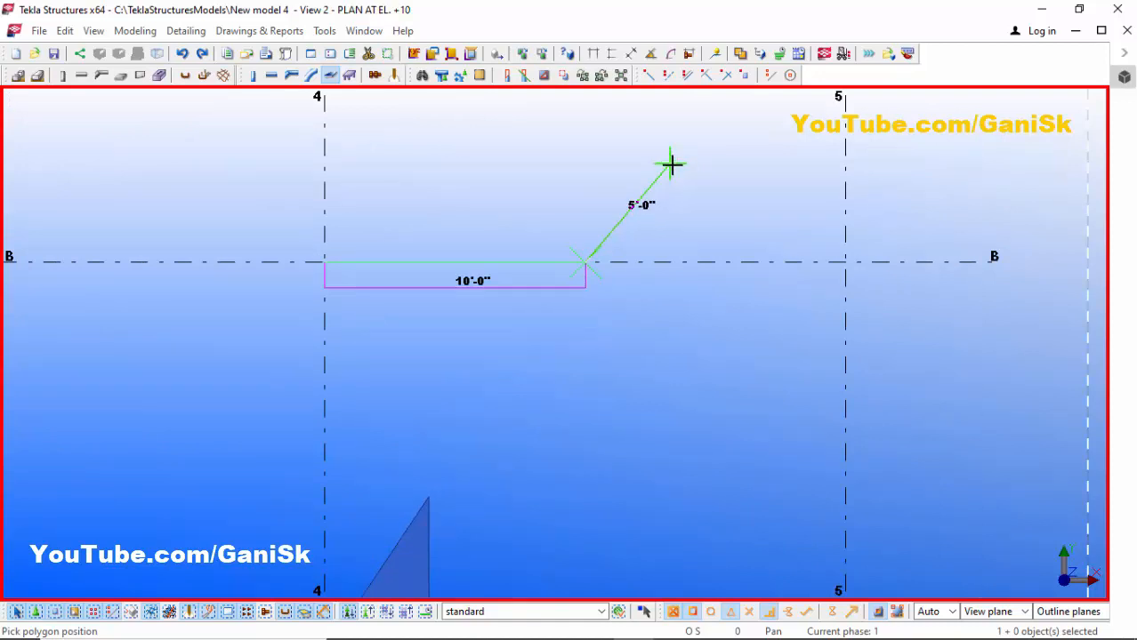
# Step: Add a 5' diagonal edge rising from grid B toward grid 5 and a 2'-8" edge perpendicular to it
pyautogui.click(676, 167)
pyautogui.scroll(-2, 594, 158)
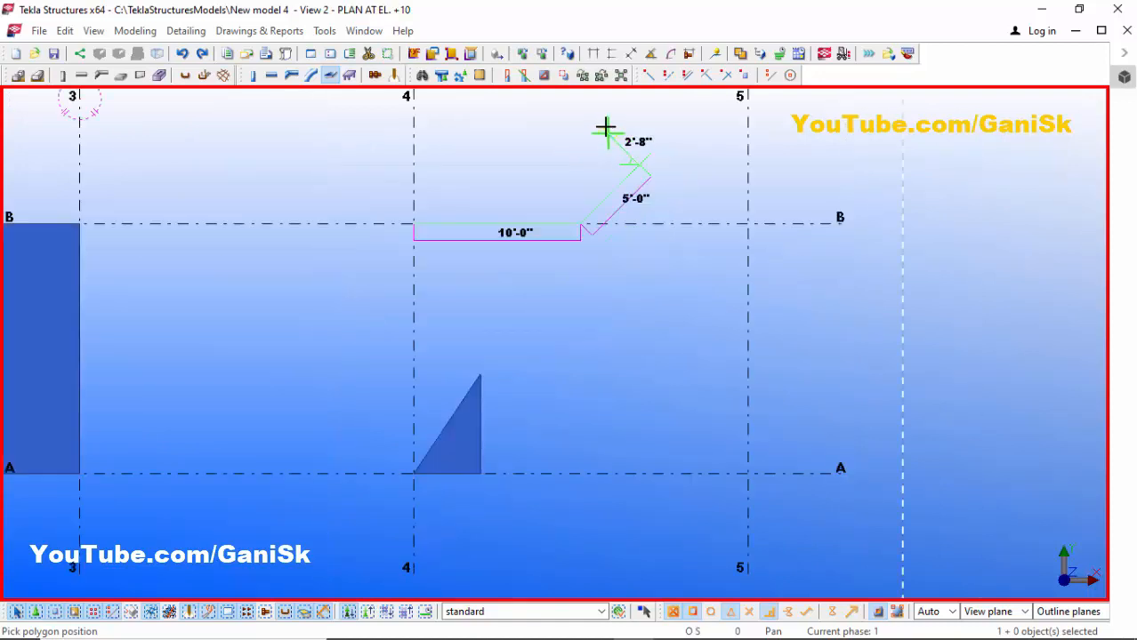
pyautogui.click(605, 124)
pyautogui.scroll(1, 560, 151)
pyautogui.click(541, 160)
pyautogui.scroll(3, 551, 164)
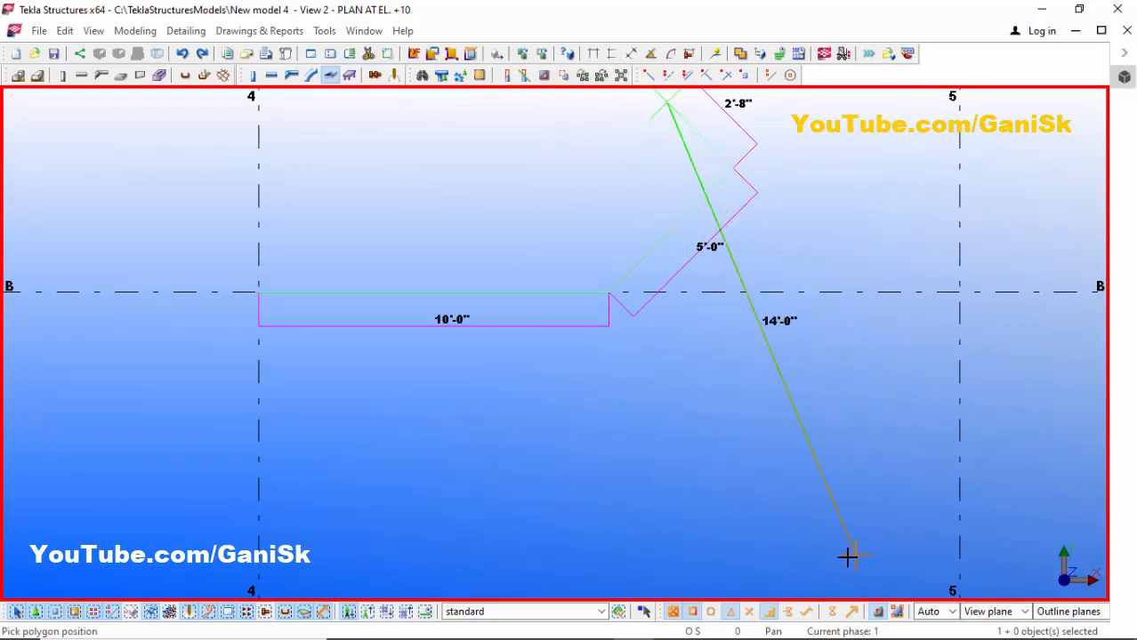
# Step: Enable snapping to any position and add freehand zigzag edges of about 2', 3', 2', 3', 4', 2' and 1' toward grid 4
pyautogui.click(806, 614)
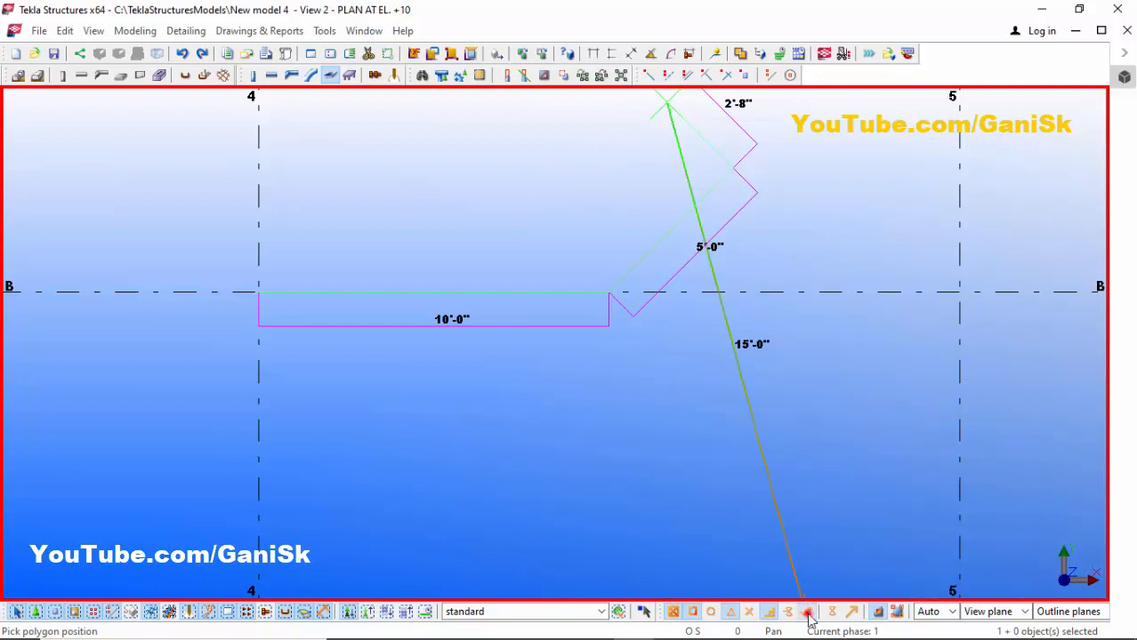
pyautogui.scroll(-3, 703, 401)
pyautogui.scroll(2, 693, 320)
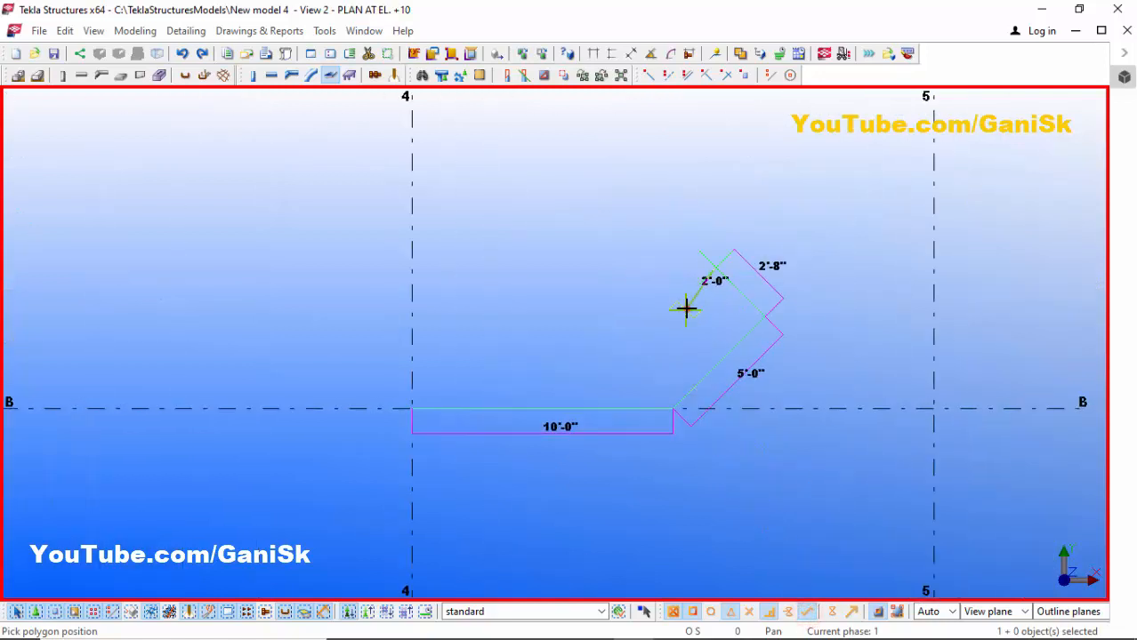
pyautogui.click(688, 308)
pyautogui.click(641, 249)
pyautogui.click(602, 288)
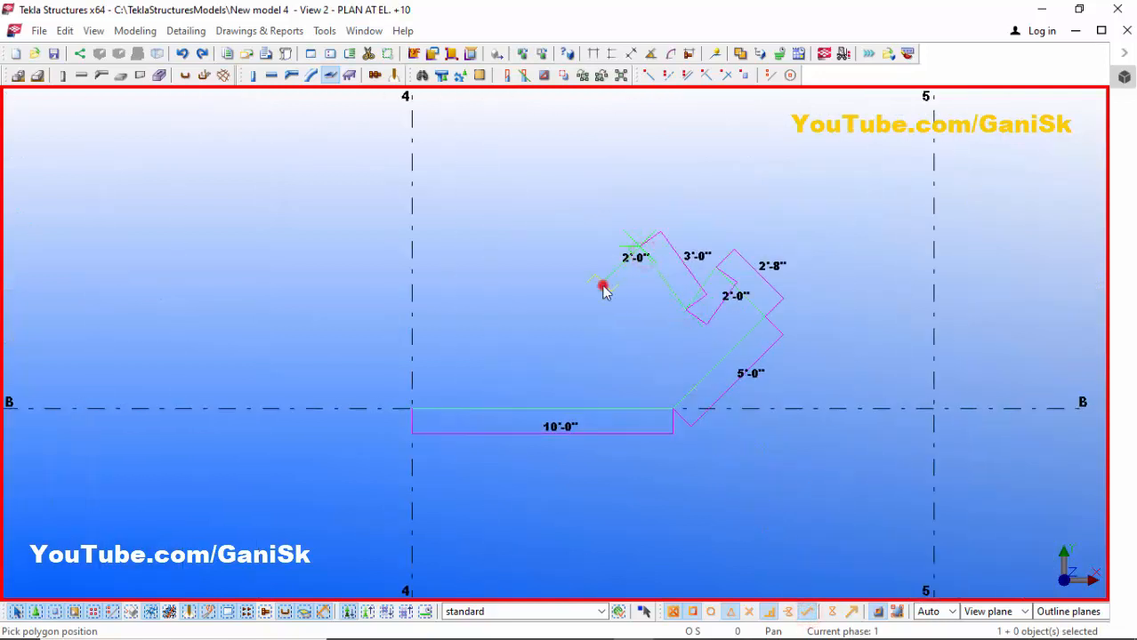
pyautogui.click(561, 217)
pyautogui.click(477, 270)
pyautogui.click(481, 330)
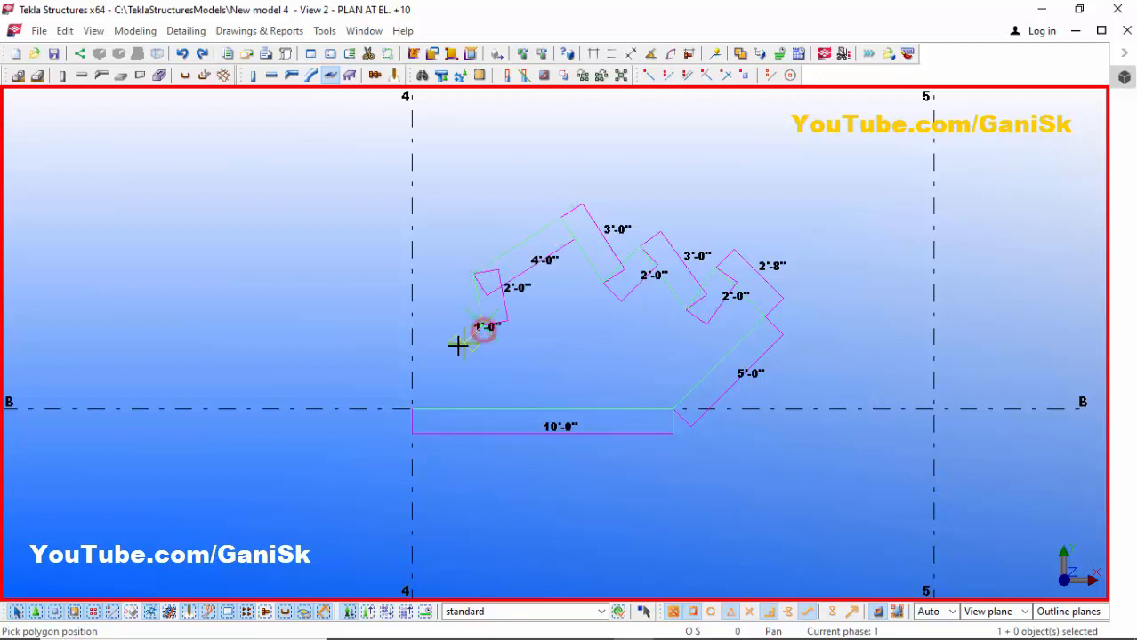
pyautogui.click(458, 343)
# Step: Close the irregular plate's outline at its starting point, grid intersection B-4
pyautogui.scroll(1, 441, 368)
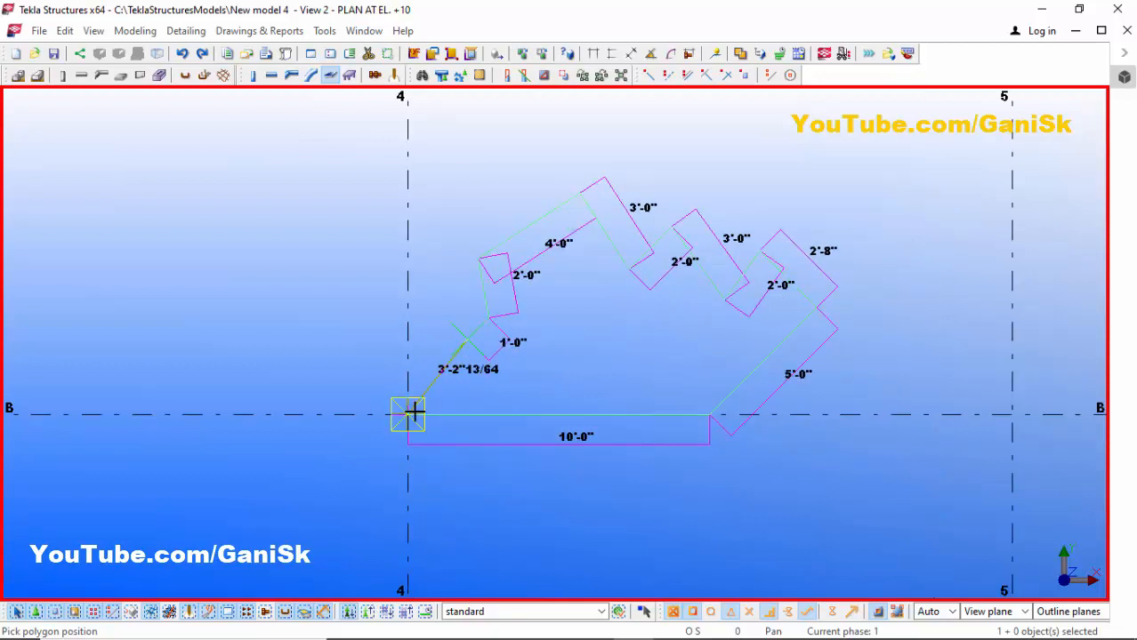
pyautogui.click(417, 408)
pyautogui.scroll(-1, 539, 401)
pyautogui.scroll(-2, 538, 400)
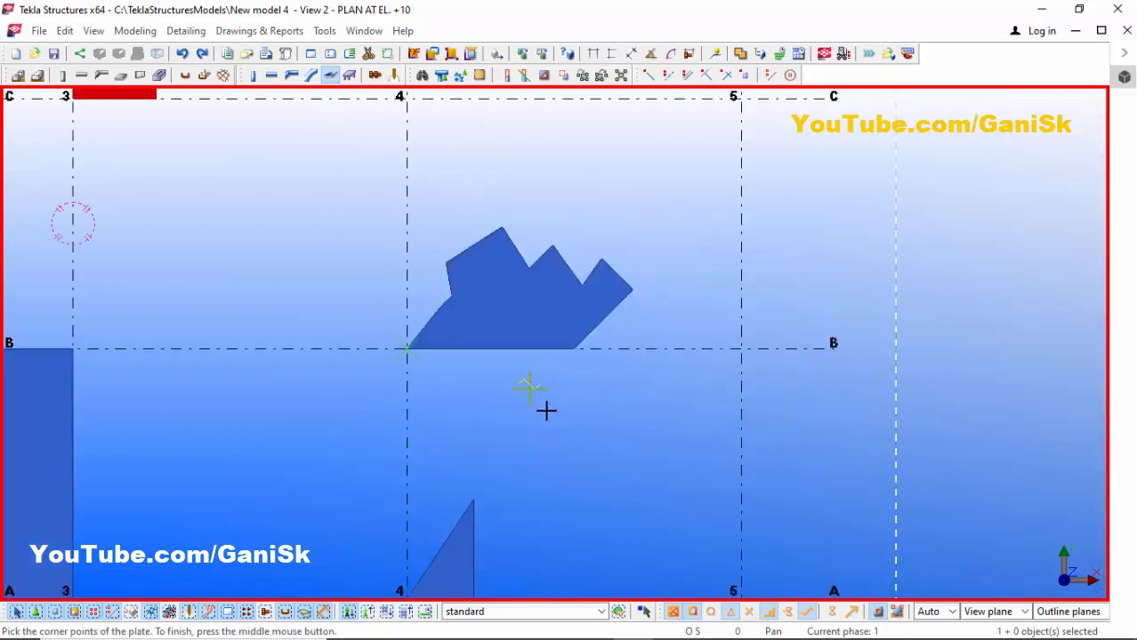
# Step: Outline another contour plate freehand between grids A and B, with edges of about 5', 4', 3', 4', 2' and 3'
pyautogui.scroll(1, 548, 416)
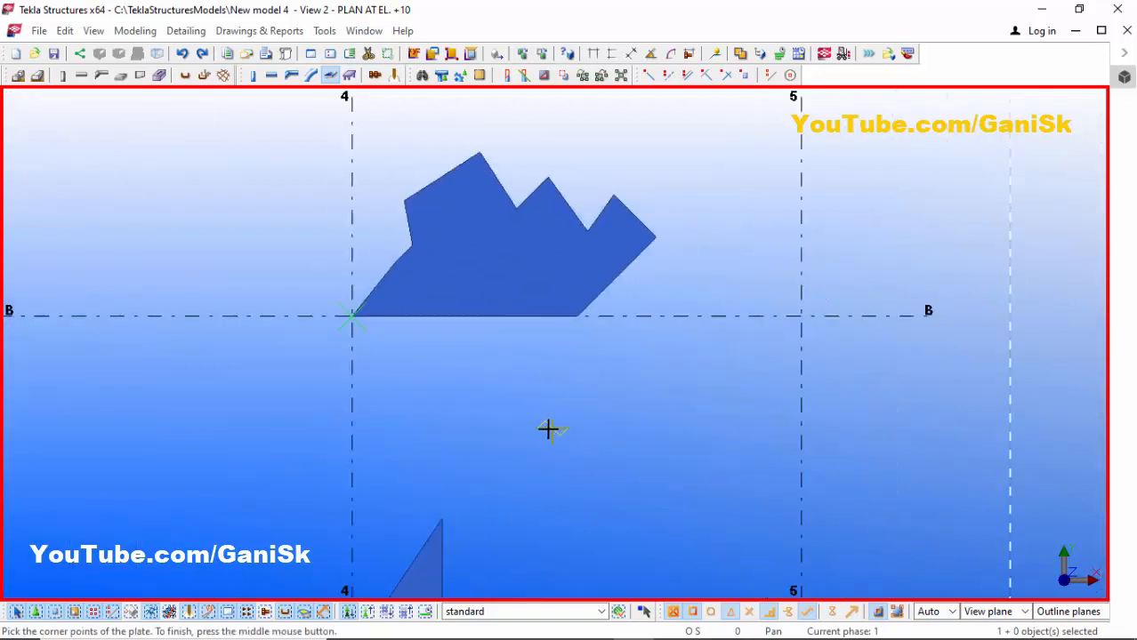
pyautogui.click(543, 429)
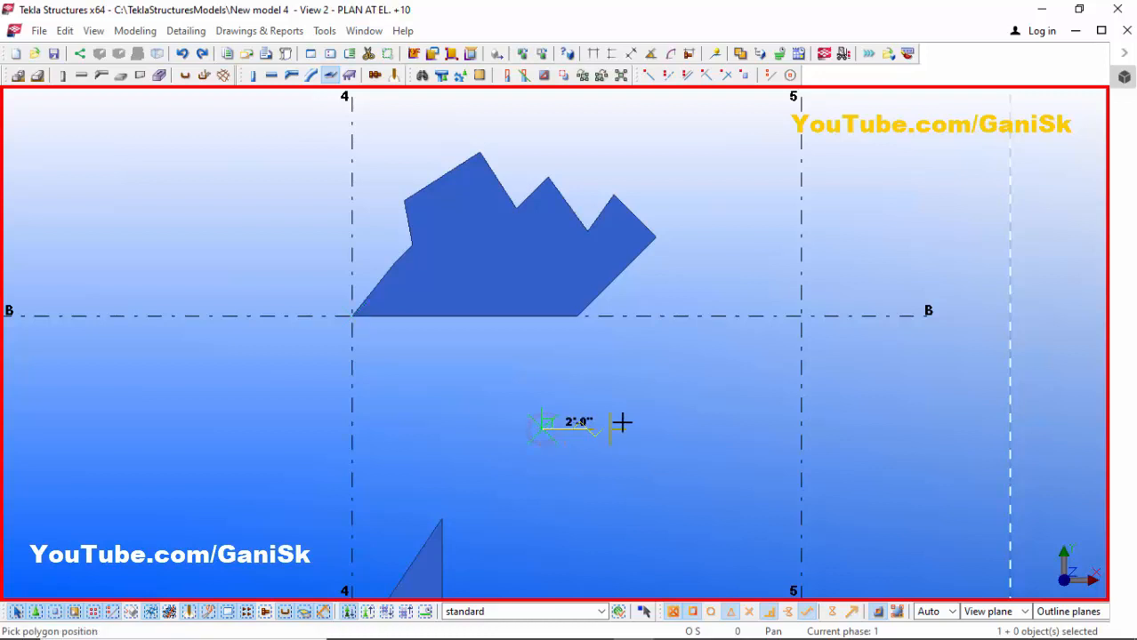
pyautogui.click(654, 394)
pyautogui.click(675, 474)
pyautogui.click(627, 512)
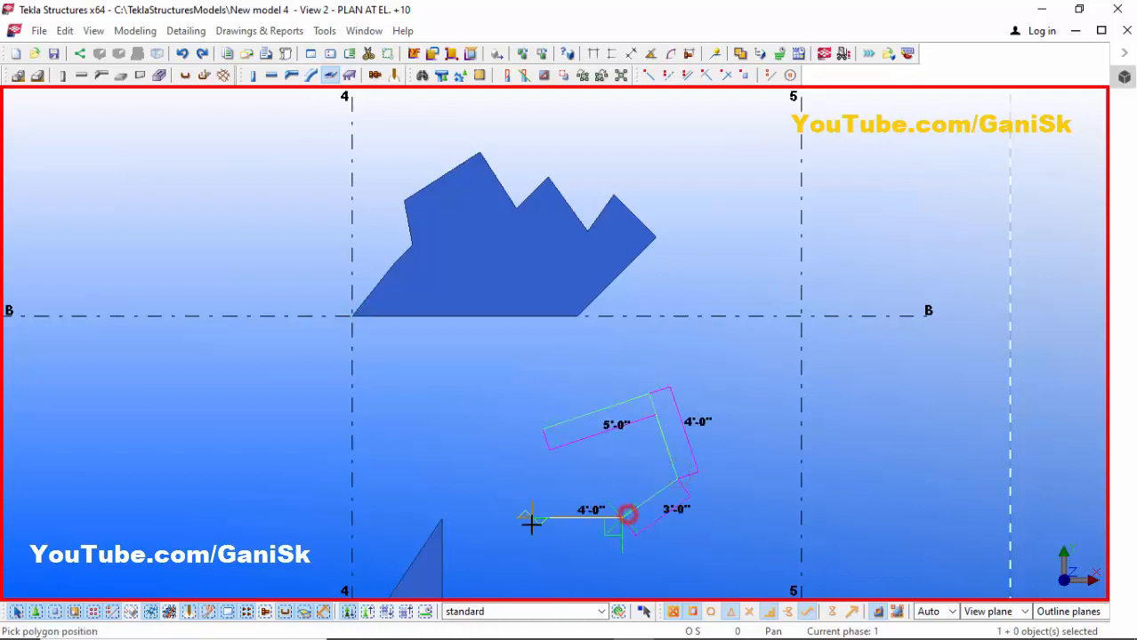
pyautogui.click(531, 520)
pyautogui.click(558, 472)
pyautogui.click(492, 450)
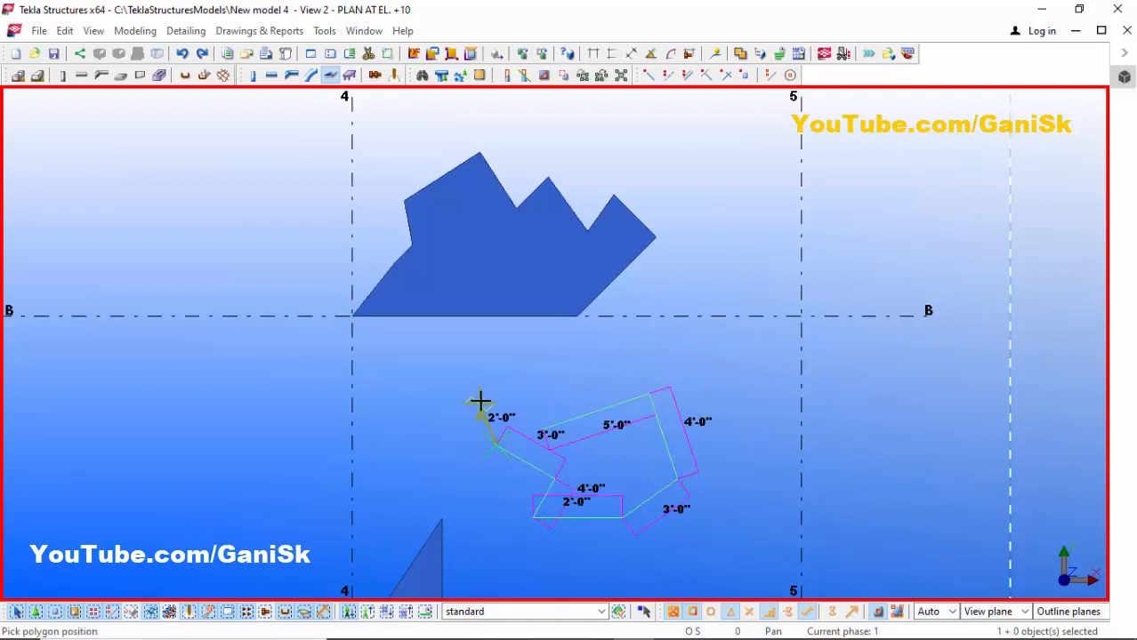
# Step: Finish the freehand outline from its last corner back to the start to create the plate
pyautogui.scroll(5, 496, 407)
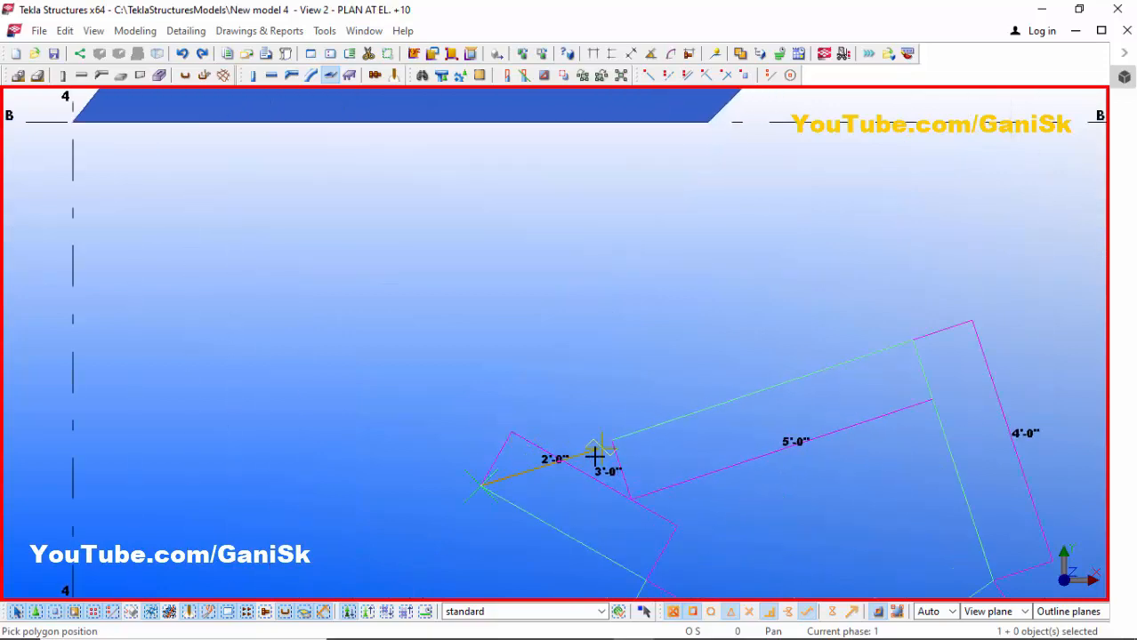
pyautogui.scroll(4, 575, 441)
pyautogui.scroll(-4, 523, 406)
pyautogui.scroll(3, 573, 427)
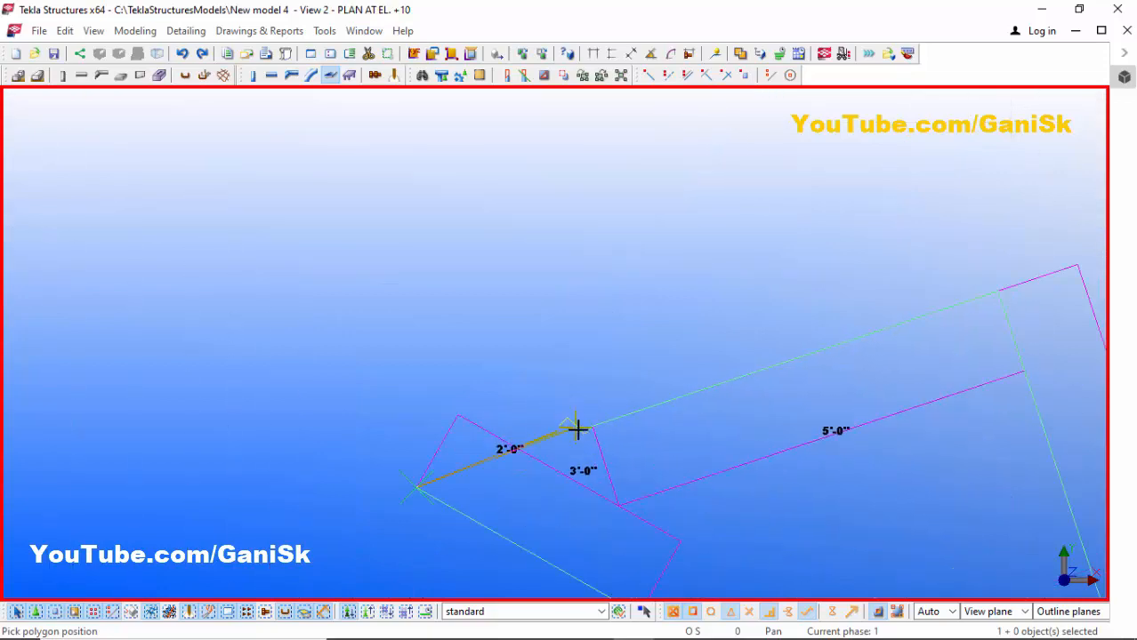
pyautogui.scroll(-3, 520, 400)
pyautogui.scroll(-1, 519, 399)
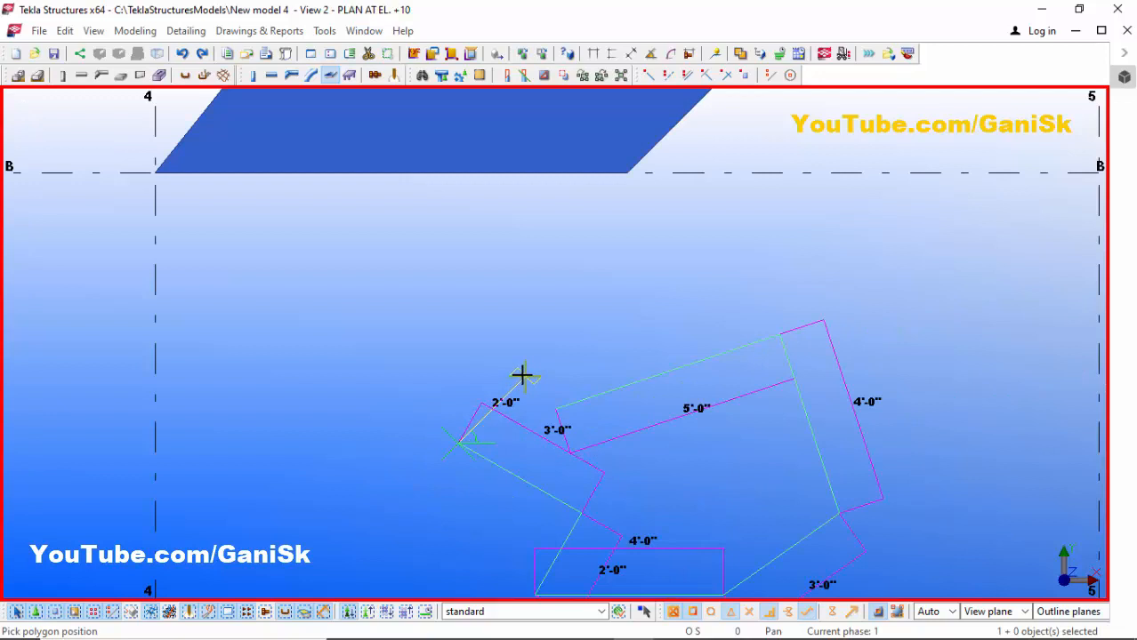
pyautogui.middleClick(522, 376)
pyautogui.scroll(-2, 541, 391)
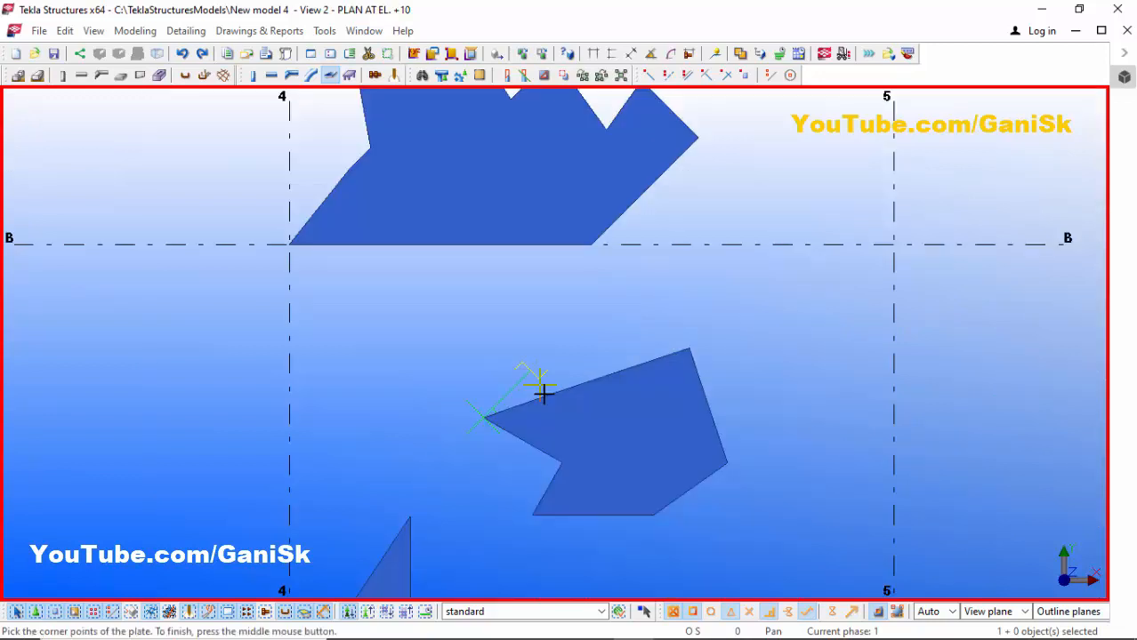
pyautogui.scroll(1, 544, 396)
# Step: Interrupt the contour plate command and redraw the plan view
pyautogui.rightClick(523, 264)
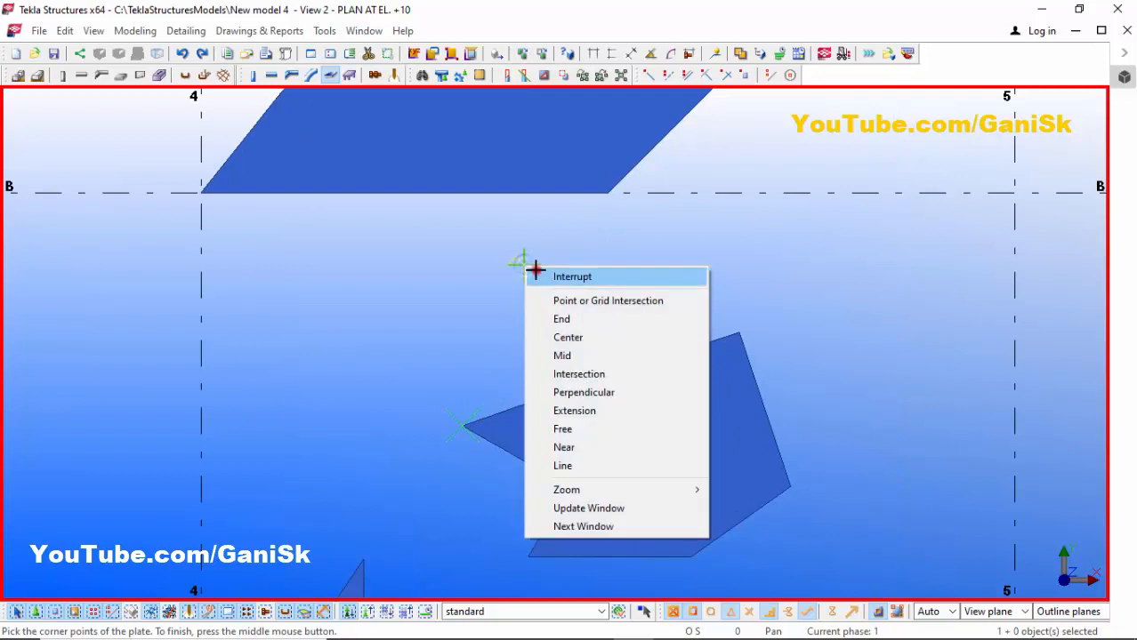
pyautogui.click(536, 269)
pyautogui.scroll(-3, 557, 296)
pyautogui.rightClick(524, 289)
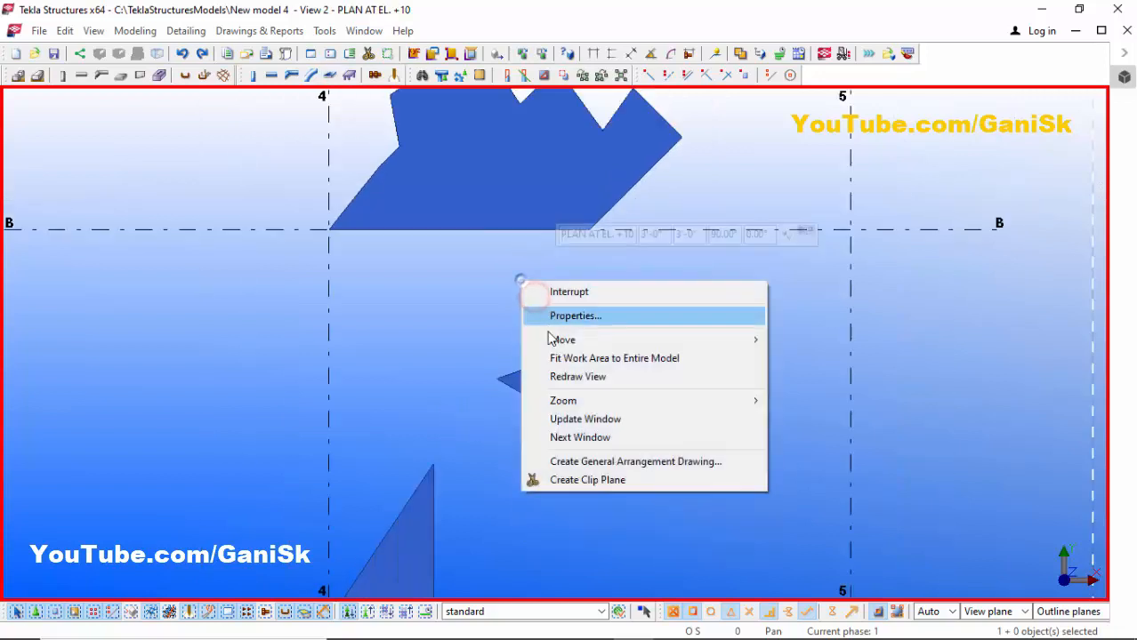
pyautogui.click(564, 375)
# Step: Set the freehand plate between grids A and B to class 7, modify it and close its properties
pyautogui.scroll(1, 577, 436)
pyautogui.scroll(1, 587, 473)
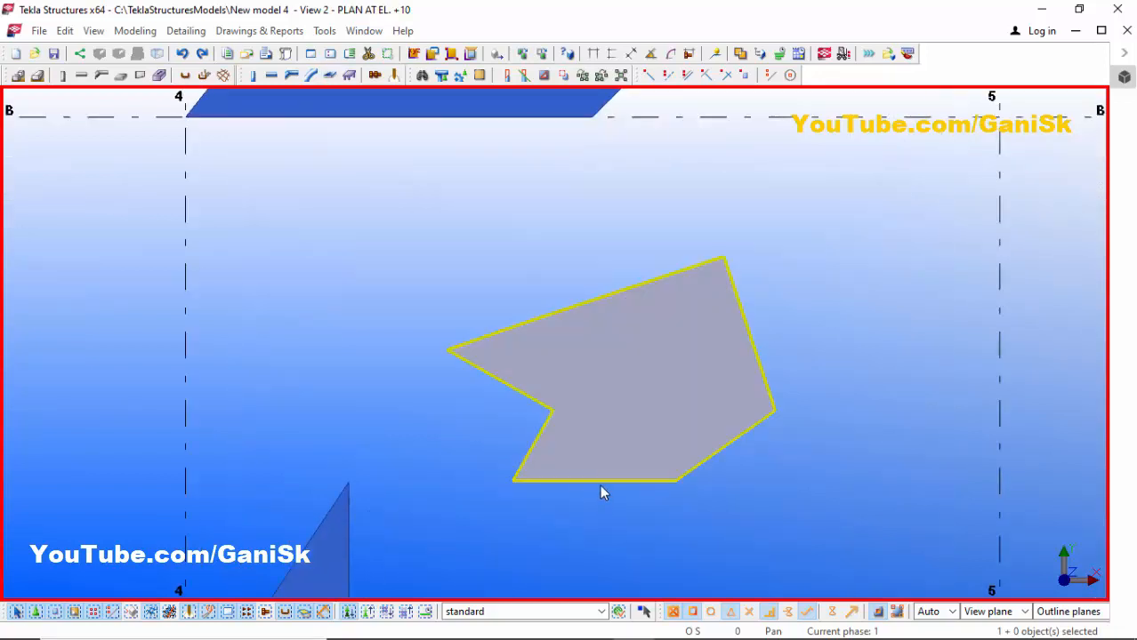
pyautogui.doubleClick(600, 485)
pyautogui.doubleClick(228, 399)
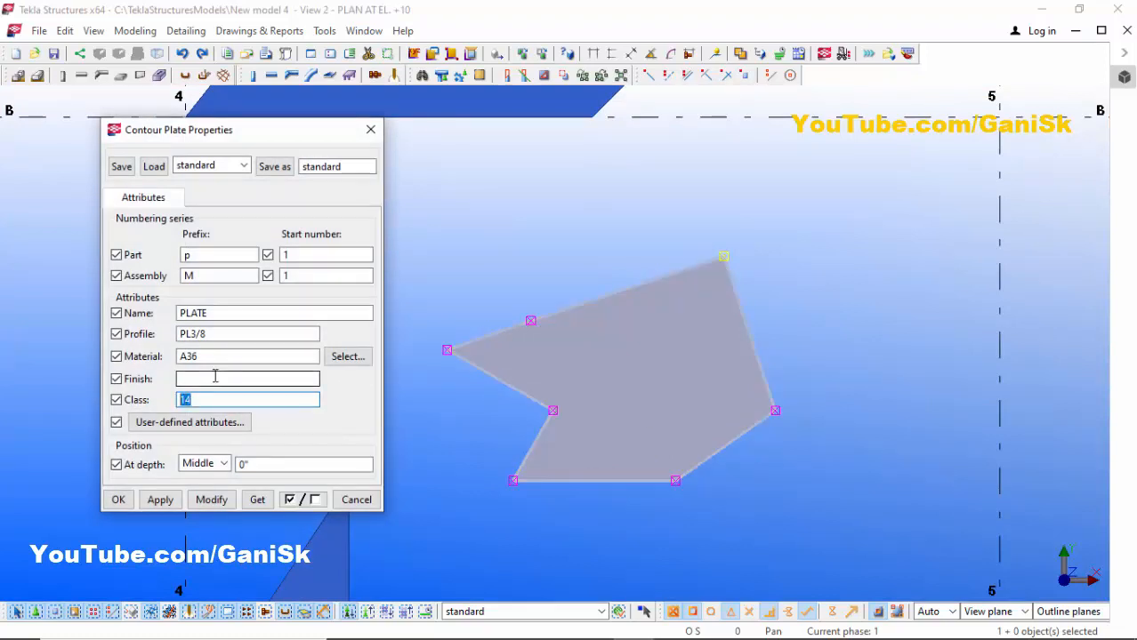
pyautogui.write('7')
pyautogui.click(211, 500)
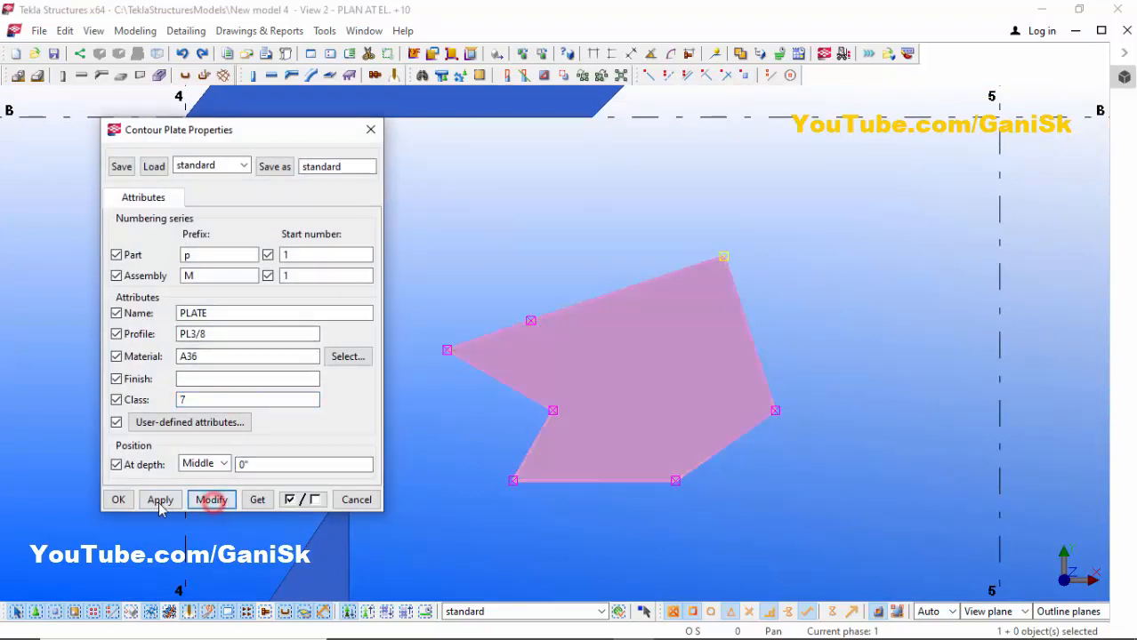
pyautogui.click(158, 501)
pyautogui.click(109, 502)
pyautogui.click(417, 300)
# Step: Switch from the plan to View 1 - 3d to show all the plates
pyautogui.scroll(-4, 393, 354)
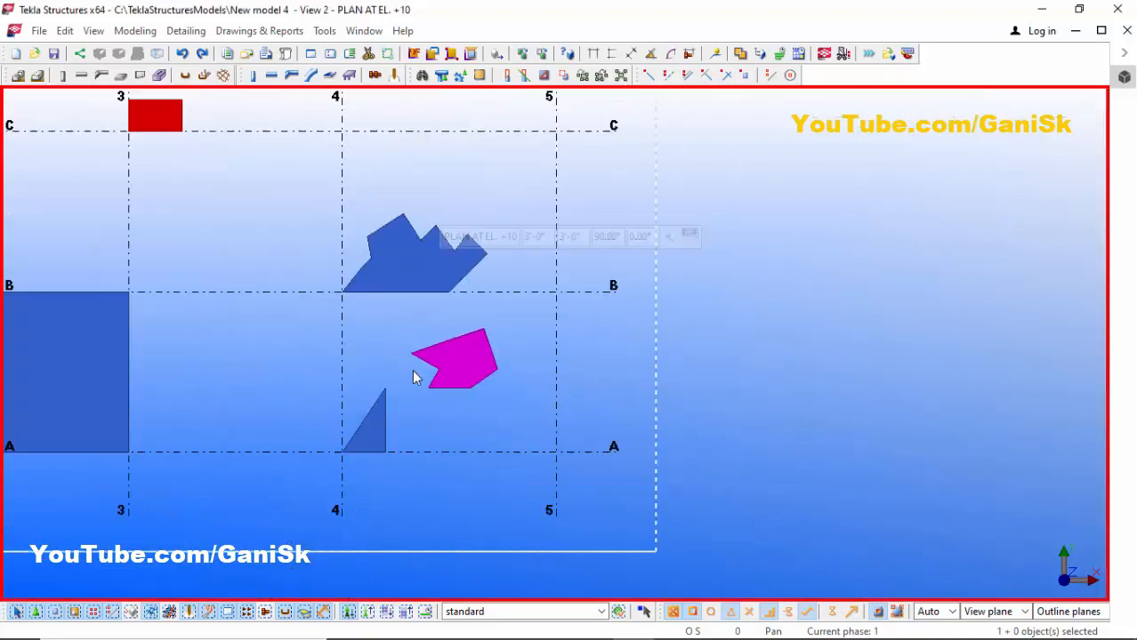
pyautogui.scroll(-3, 427, 385)
pyautogui.scroll(4, 327, 415)
pyautogui.scroll(-4, 384, 404)
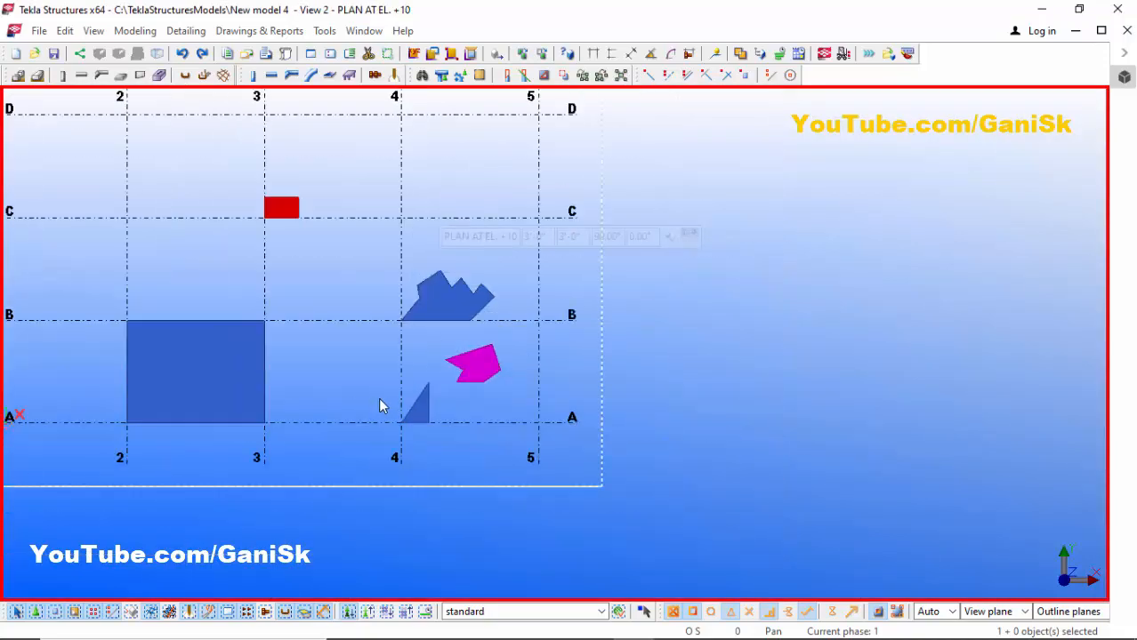
pyautogui.click(364, 32)
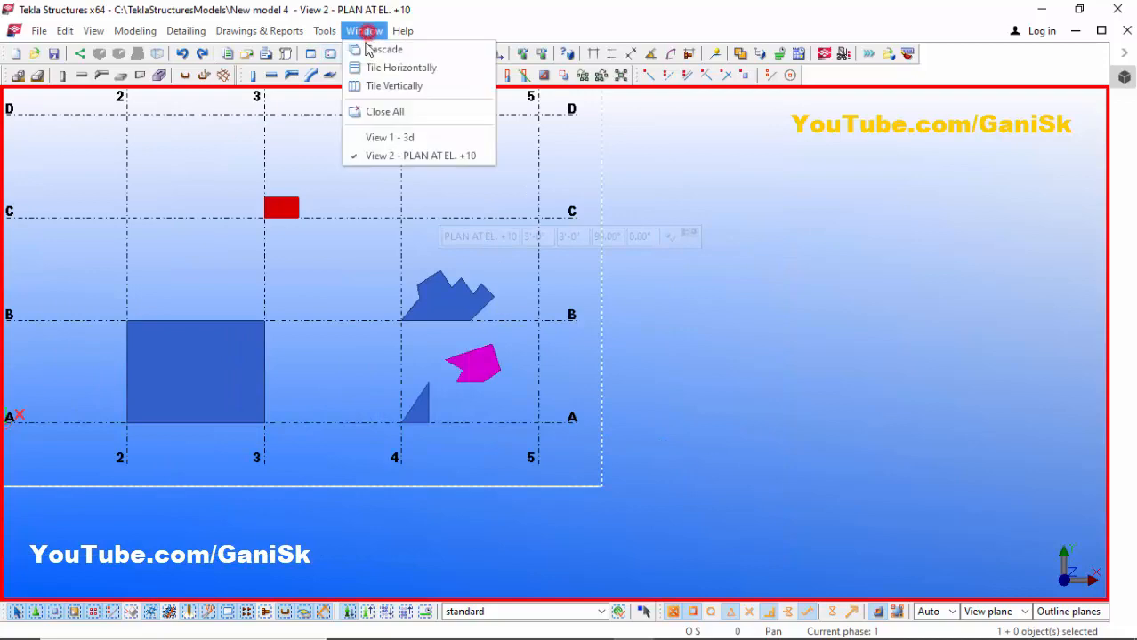
pyautogui.click(402, 135)
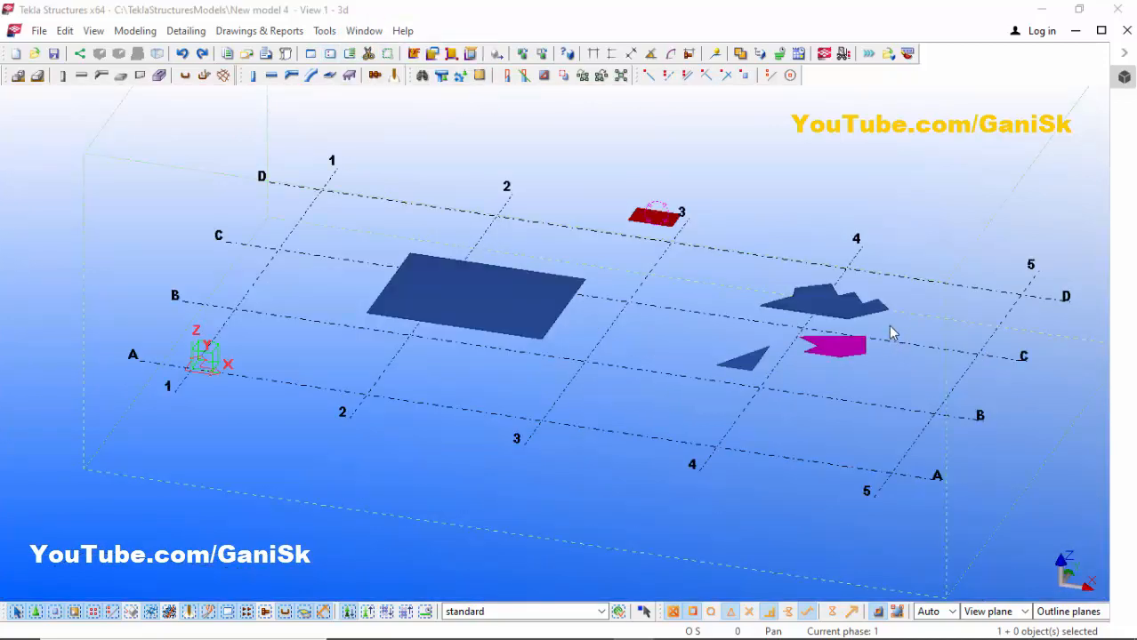
# Step: Open the properties of the zigzag plate that starts at B-4 and modify its profile to PL1/2
pyautogui.scroll(5, 892, 333)
pyautogui.doubleClick(712, 228)
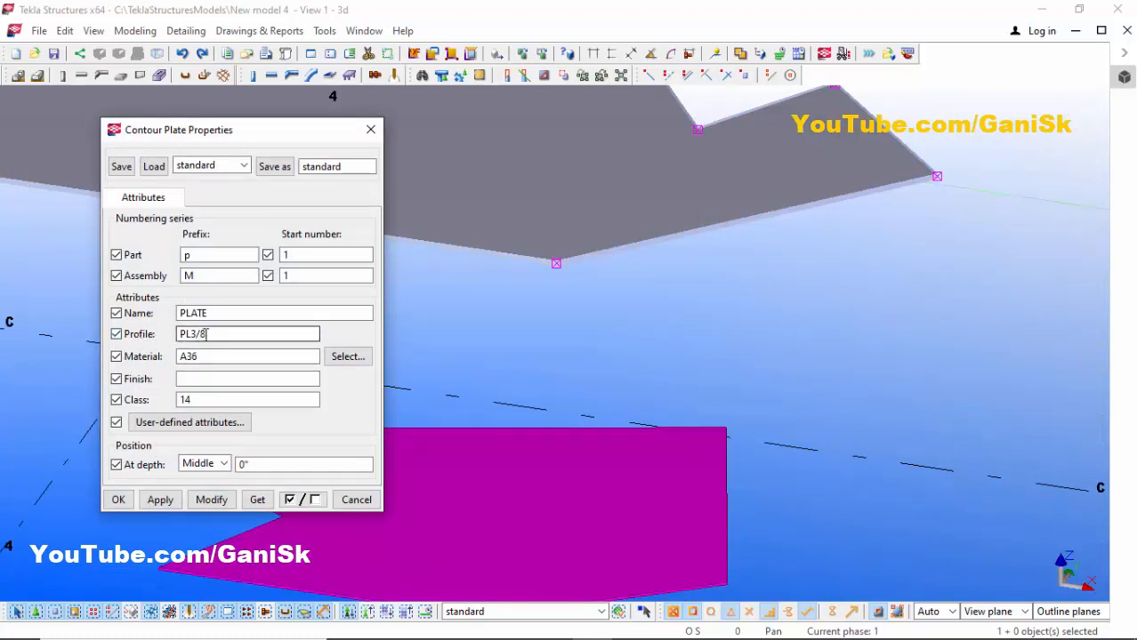
pyautogui.scroll(3, 510, 289)
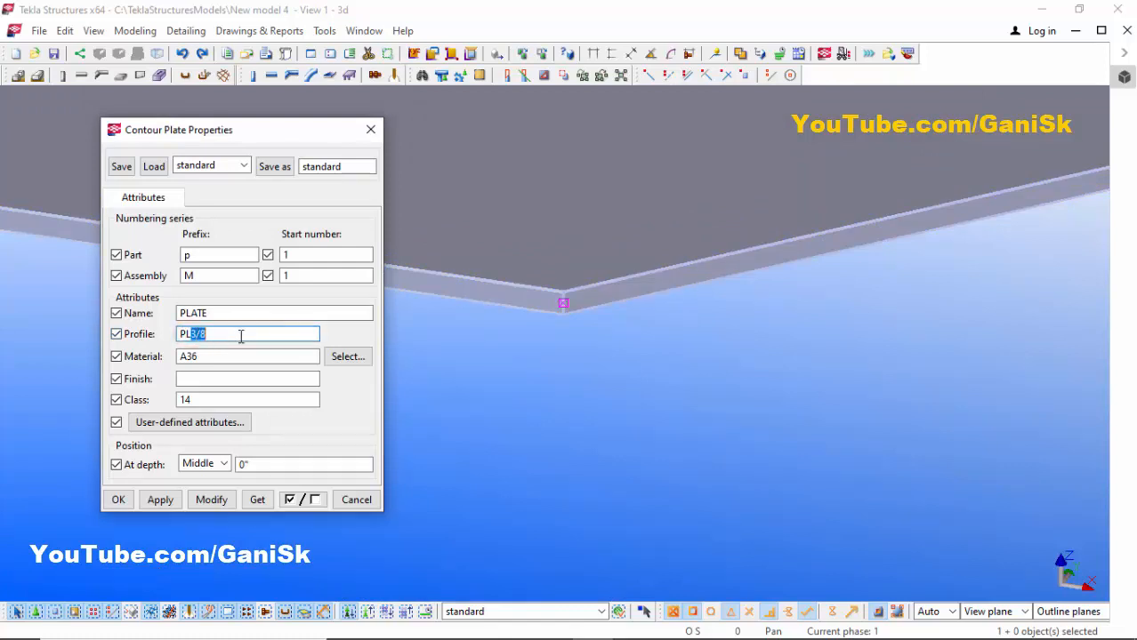
pyautogui.click(214, 502)
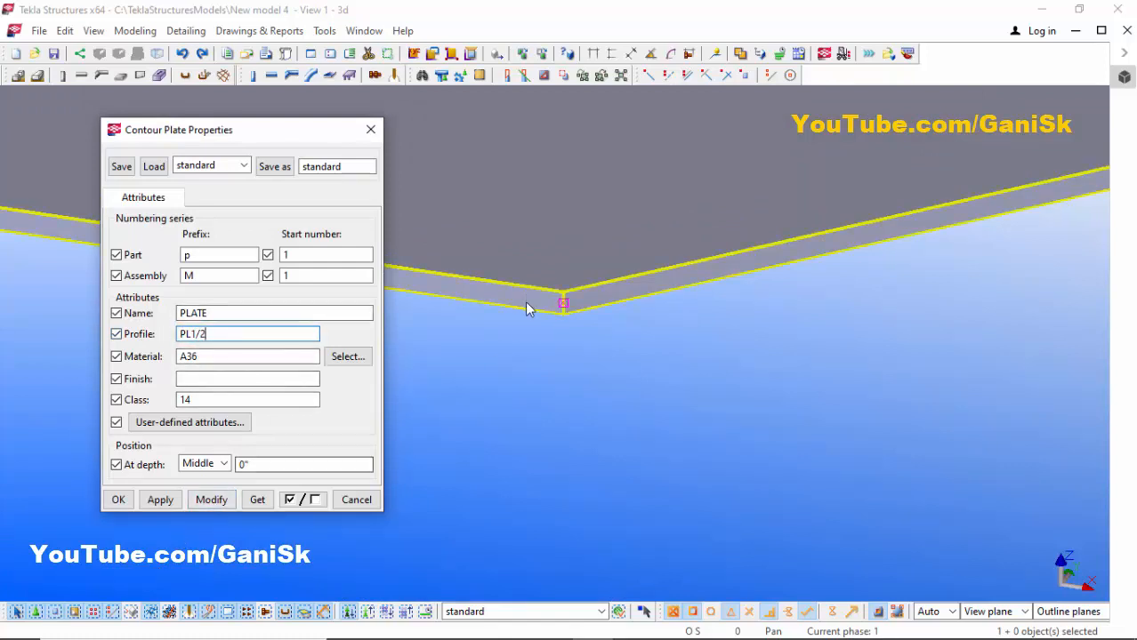
pyautogui.click(202, 501)
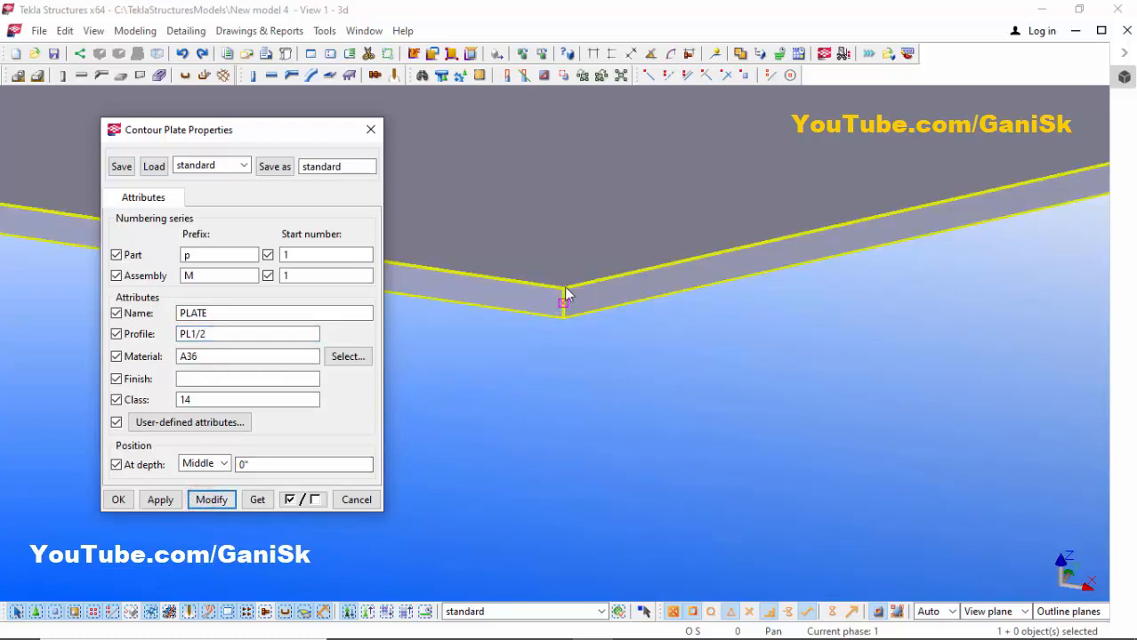
# Step: Modify the zigzag plate's profile to PL1" and close its properties
pyautogui.doubleClick(191, 333)
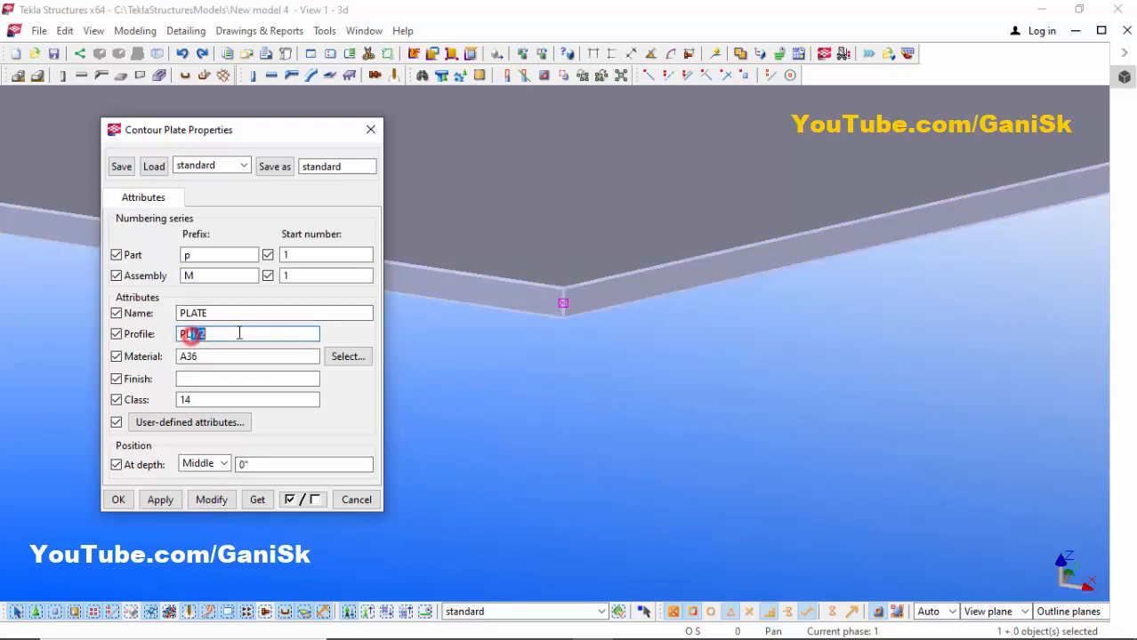
pyautogui.write('PL1"')
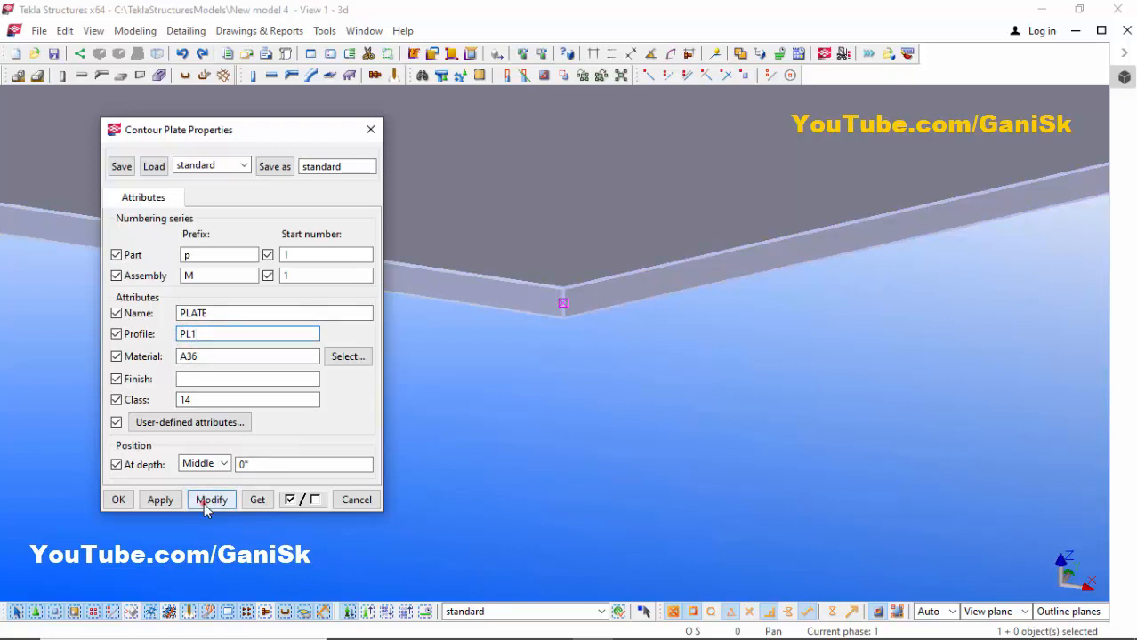
pyautogui.click(210, 499)
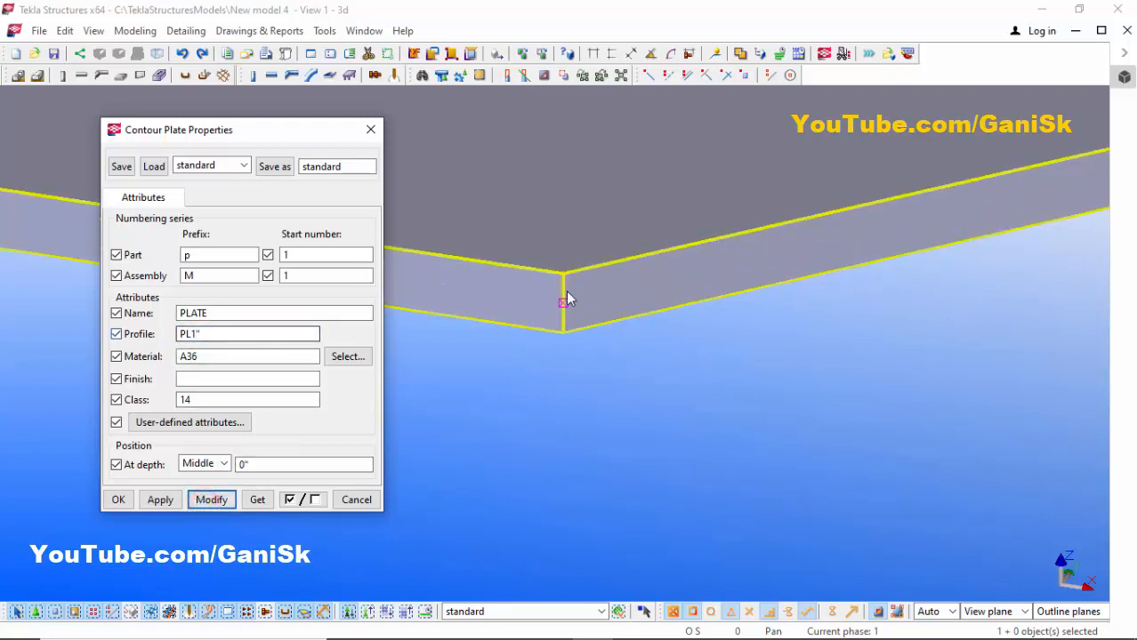
pyautogui.click(371, 133)
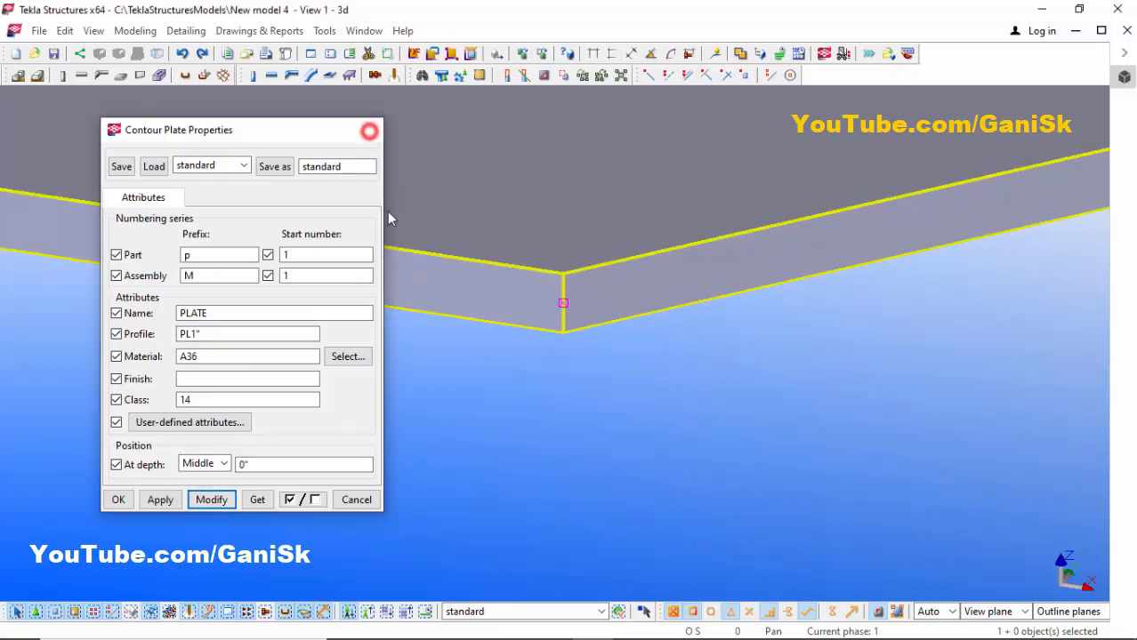
# Step: Modify the profile of the small red rectangular plate near grid intersection D-3 to PL1" and close its properties
pyautogui.scroll(-10, 475, 329)
pyautogui.scroll(-3, 503, 340)
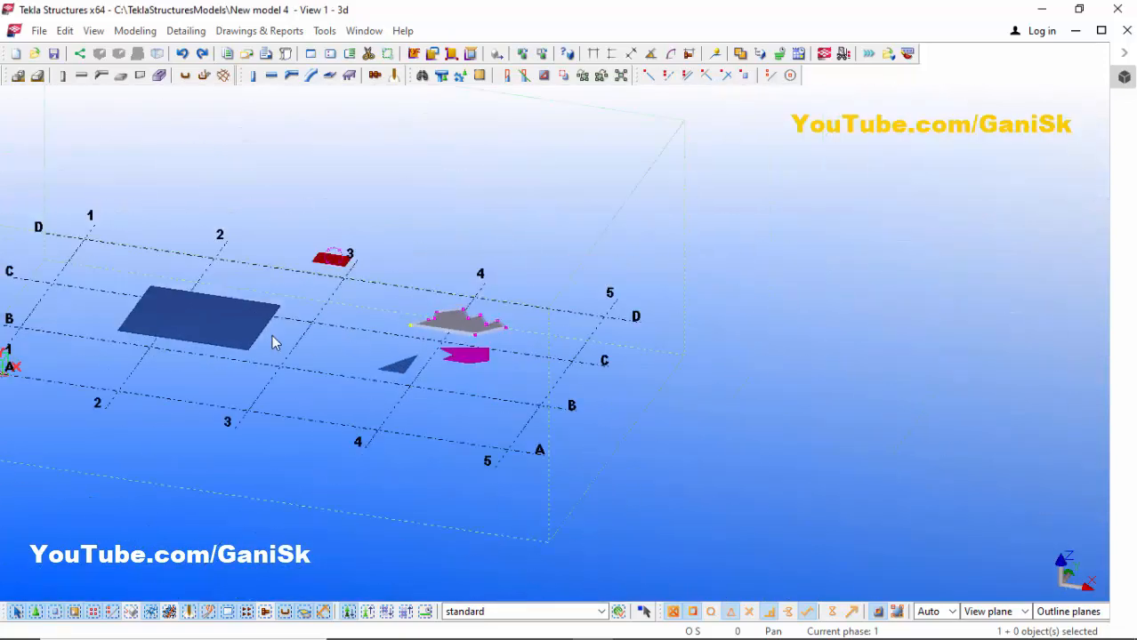
pyautogui.scroll(6, 274, 337)
pyautogui.scroll(6, 454, 176)
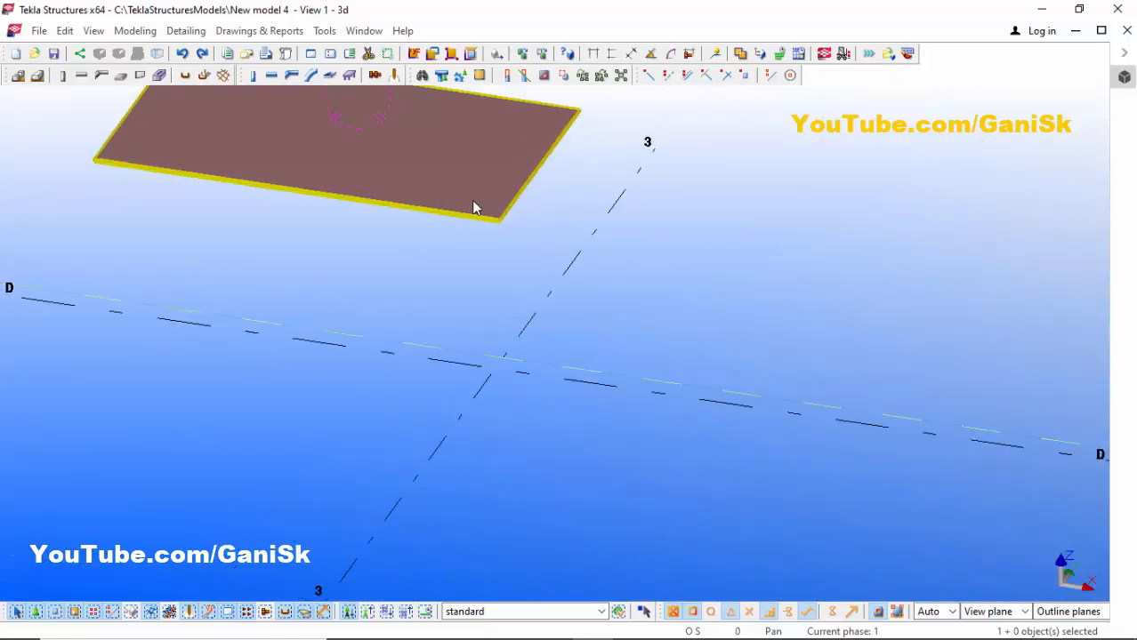
pyautogui.doubleClick(533, 260)
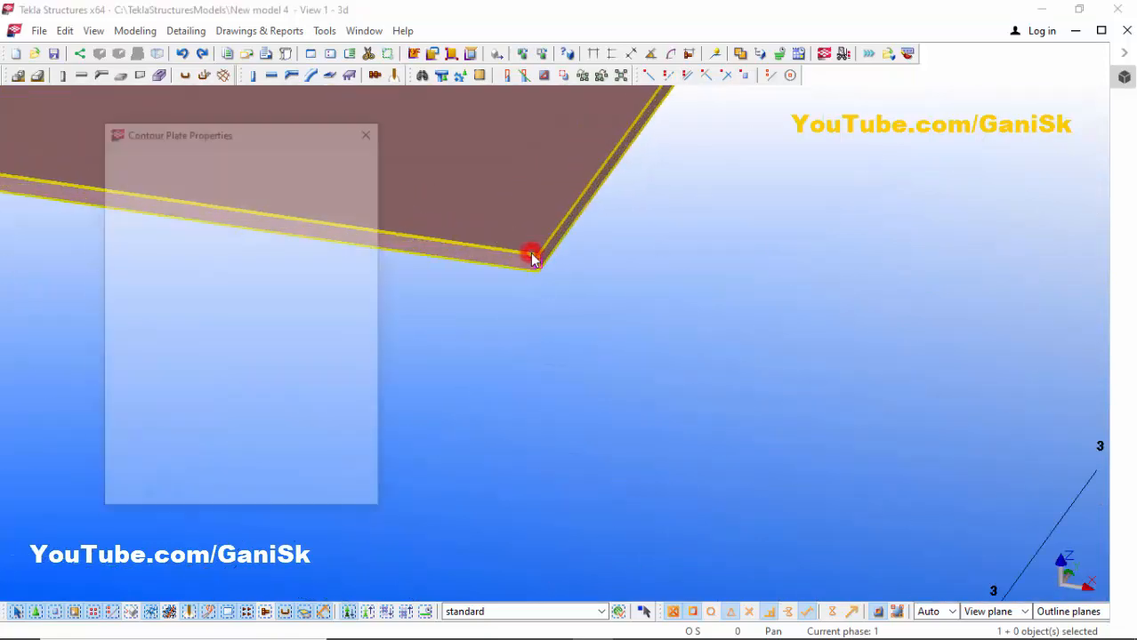
pyautogui.moveTo(192, 333); pyautogui.dragTo(280, 330)
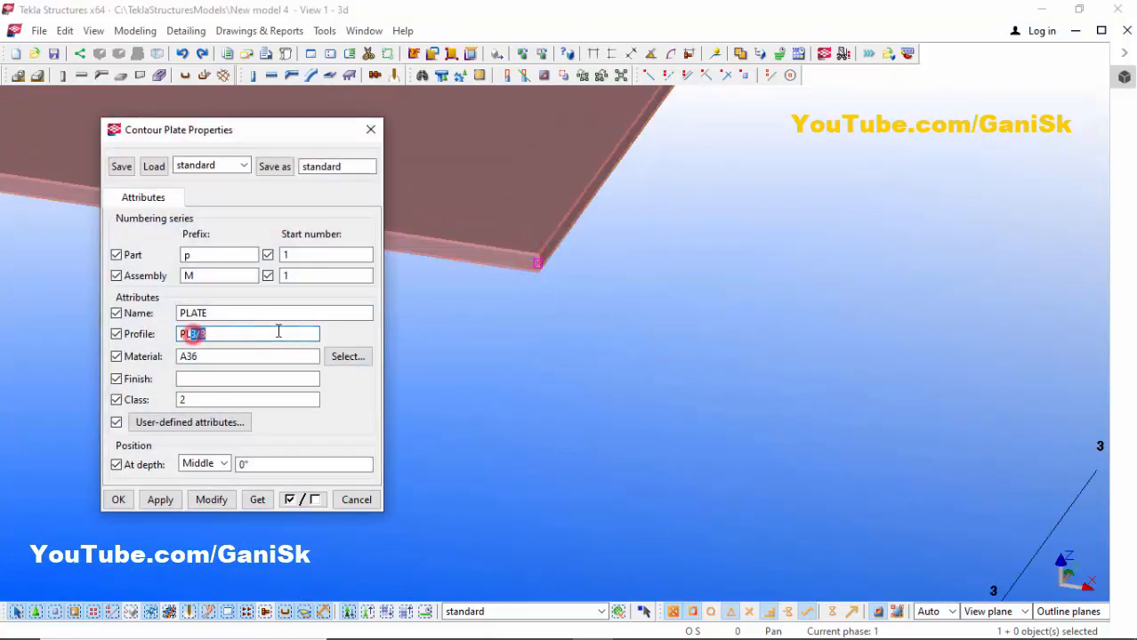
pyautogui.click(211, 499)
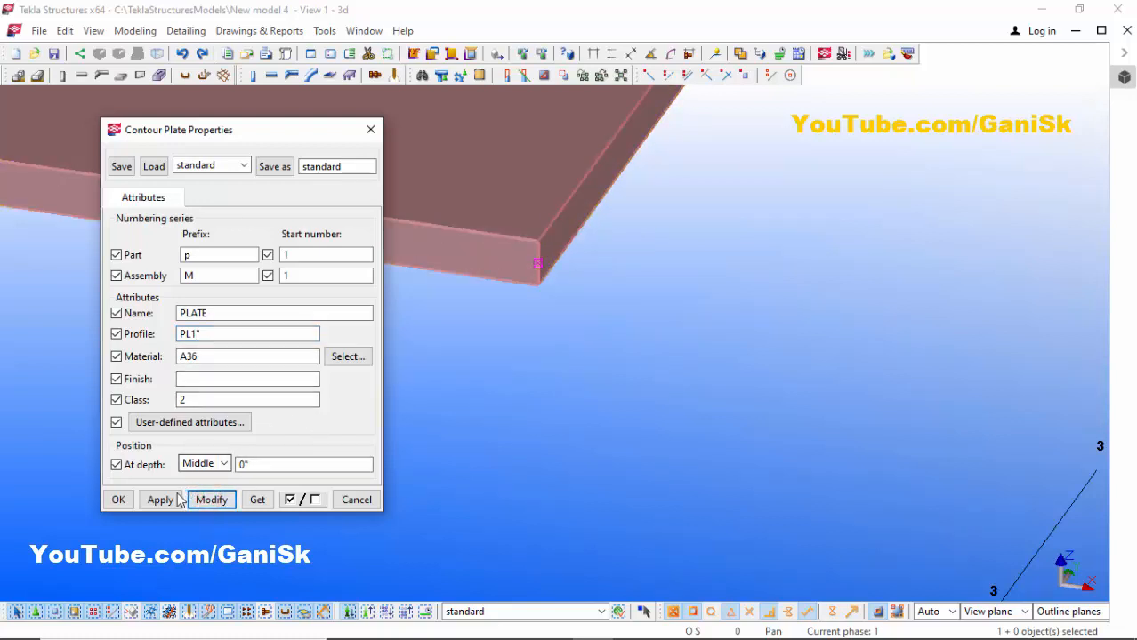
pyautogui.click(118, 500)
# Step: Set the view rotation point on the small red plate near D-3 and examine all the contour plates in 3D from different angles
pyautogui.scroll(-10, 375, 388)
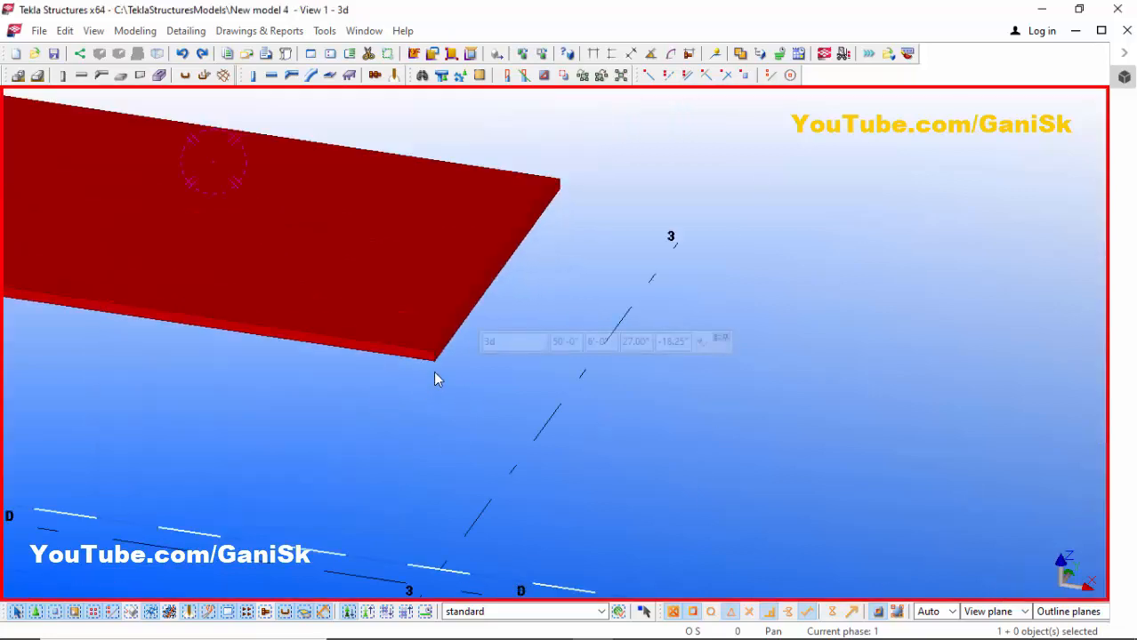
pyautogui.scroll(1, 765, 332)
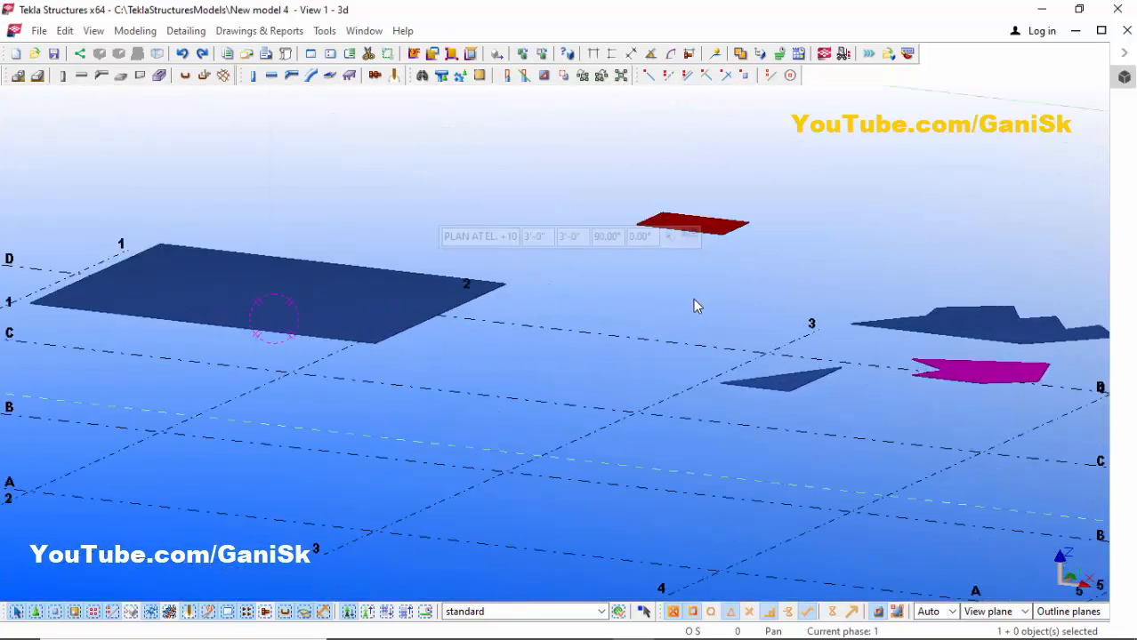
pyautogui.press('v')
pyautogui.click(700, 220)
pyautogui.scroll(-3, 731, 284)
pyautogui.keyDown('ctrl'); pyautogui.moveTo(789, 302); pyautogui.dragTo(762, 401, button='middle'); pyautogui.keyUp('ctrl')
pyautogui.scroll(3, 856, 423)
pyautogui.scroll(-4, 787, 396)
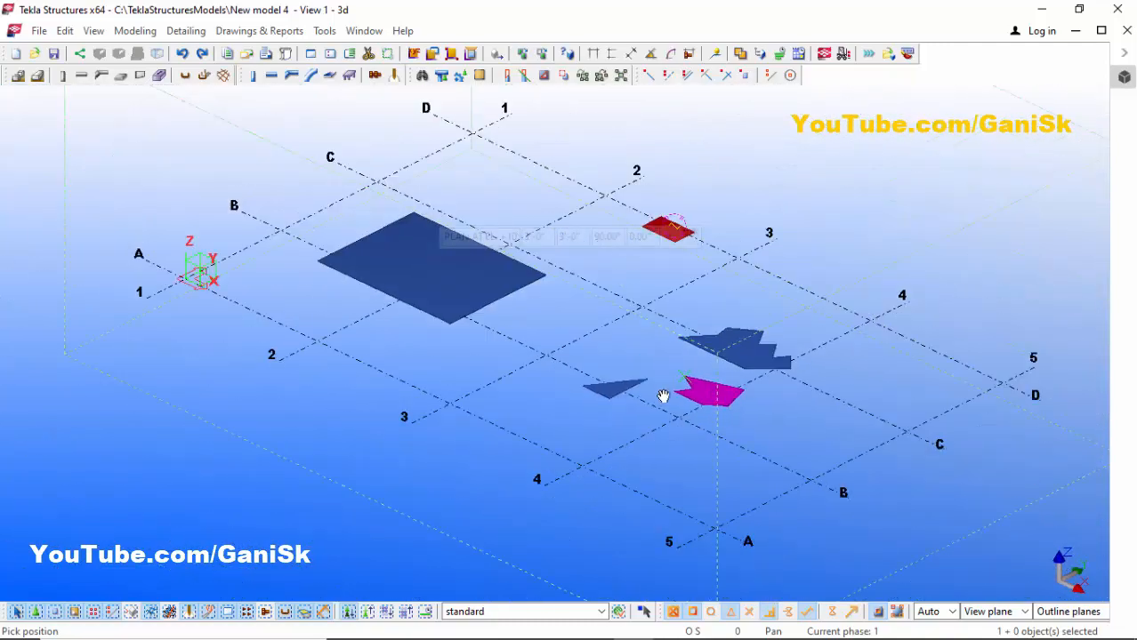
pyautogui.keyDown('ctrl'); pyautogui.moveTo(667, 396); pyautogui.dragTo(827, 358, button='middle'); pyautogui.keyUp('ctrl')
pyautogui.scroll(5, 827, 359)
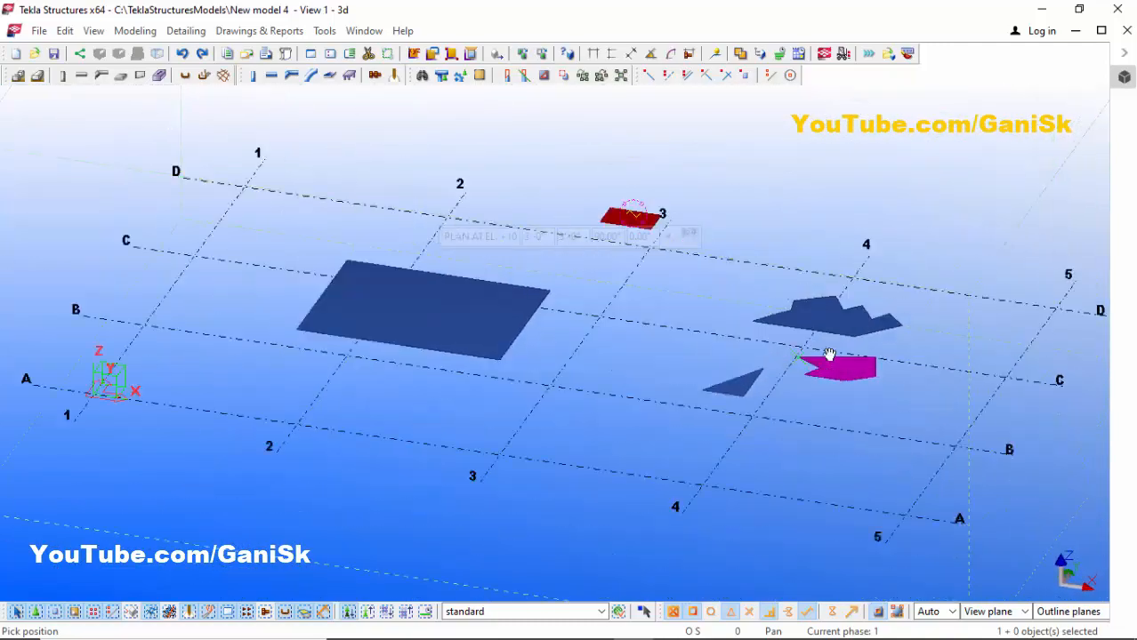
pyautogui.scroll(2, 822, 360)
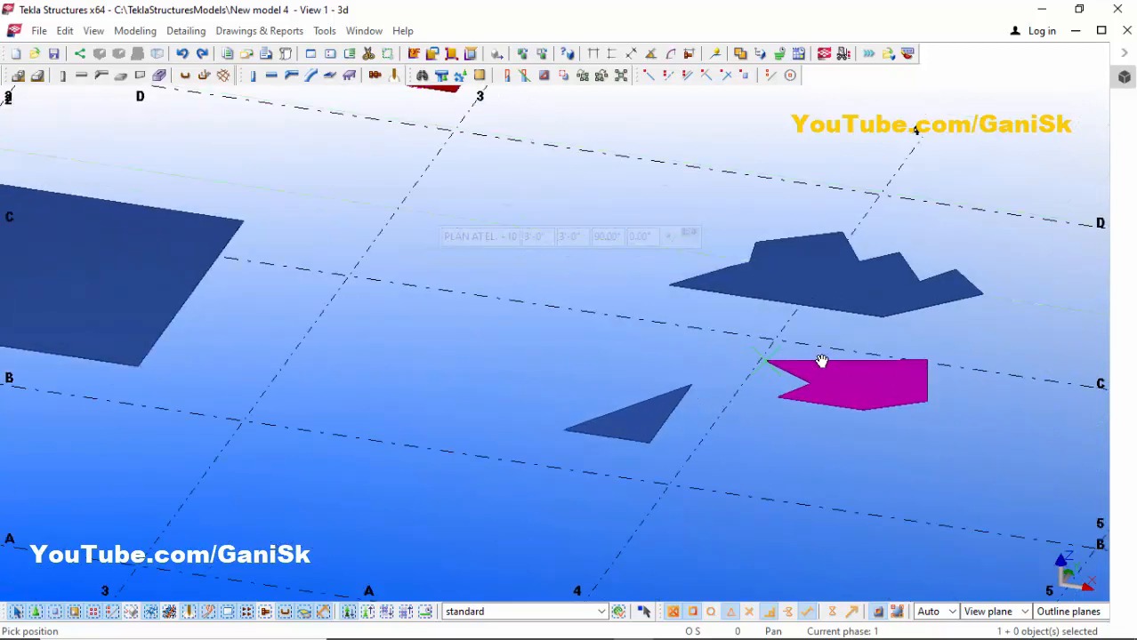
pyautogui.scroll(-3, 819, 361)
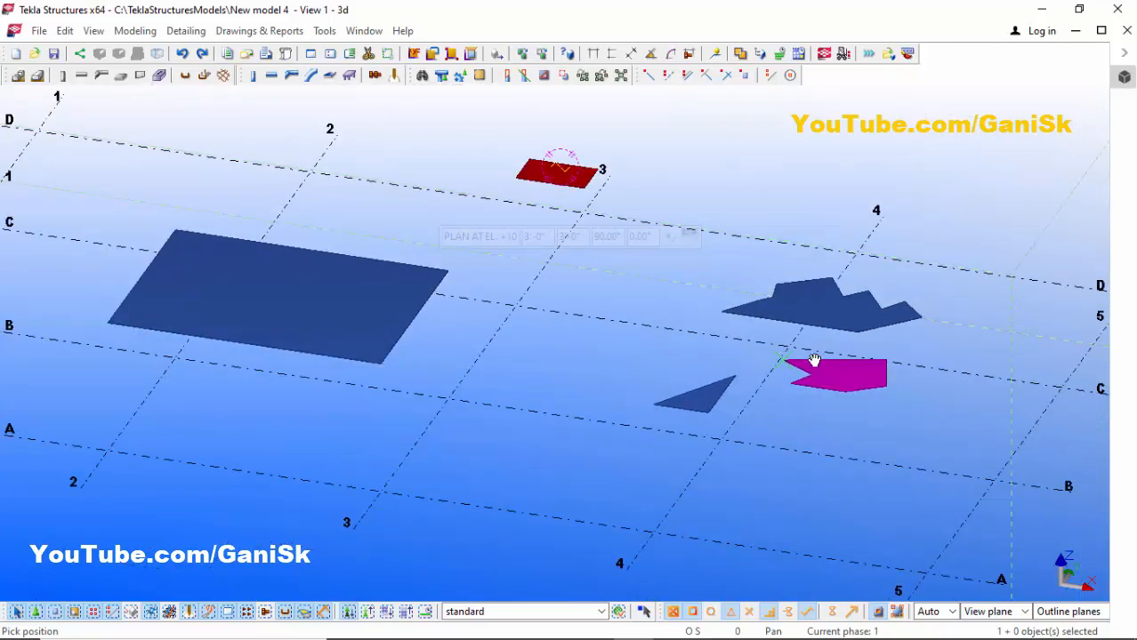